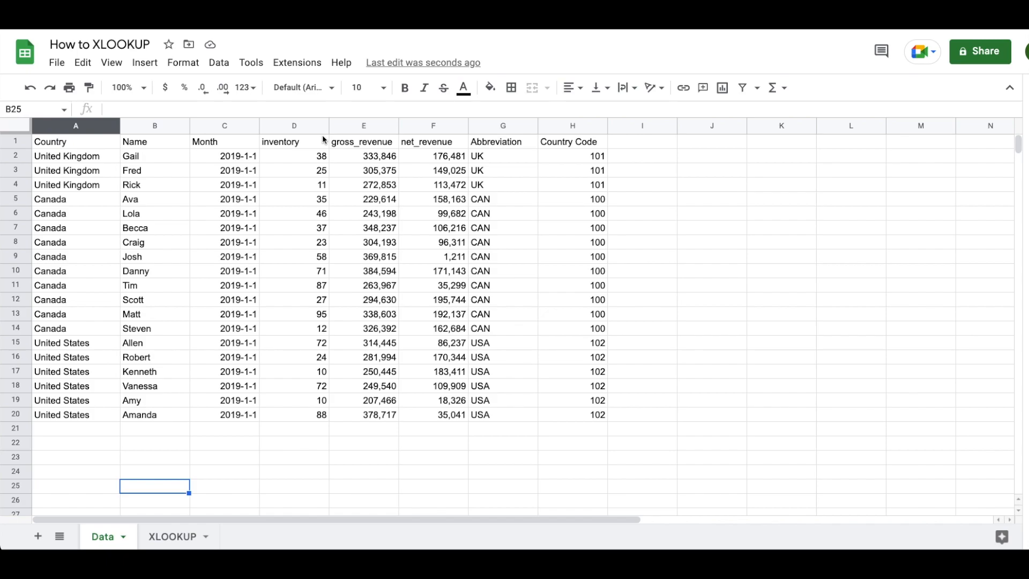
Step: Check the Name and Country columns on the Data sheet, and add a Country header in B1 of the XLOOKUP sheet
left_click(140, 122)
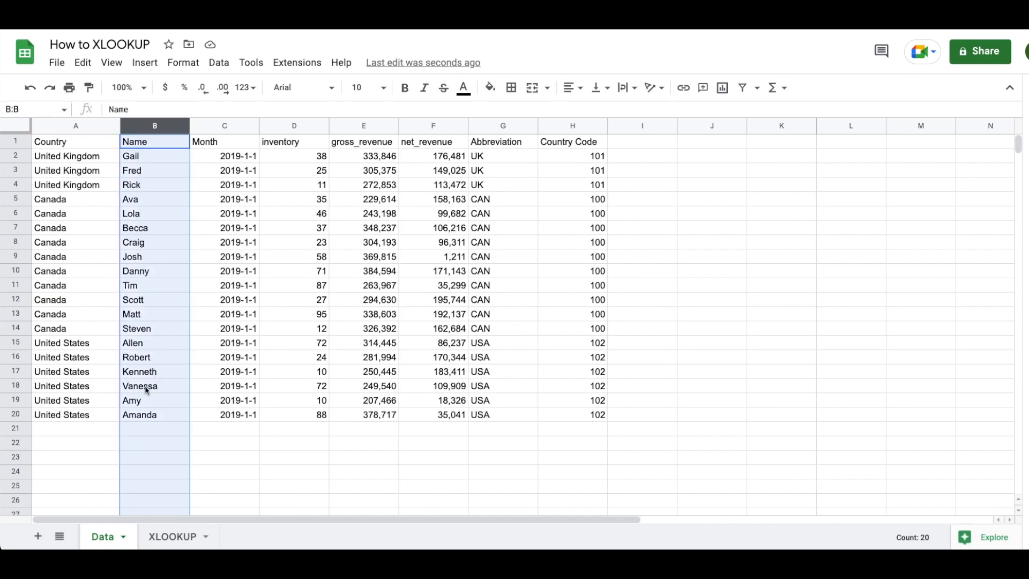
left_click(69, 124)
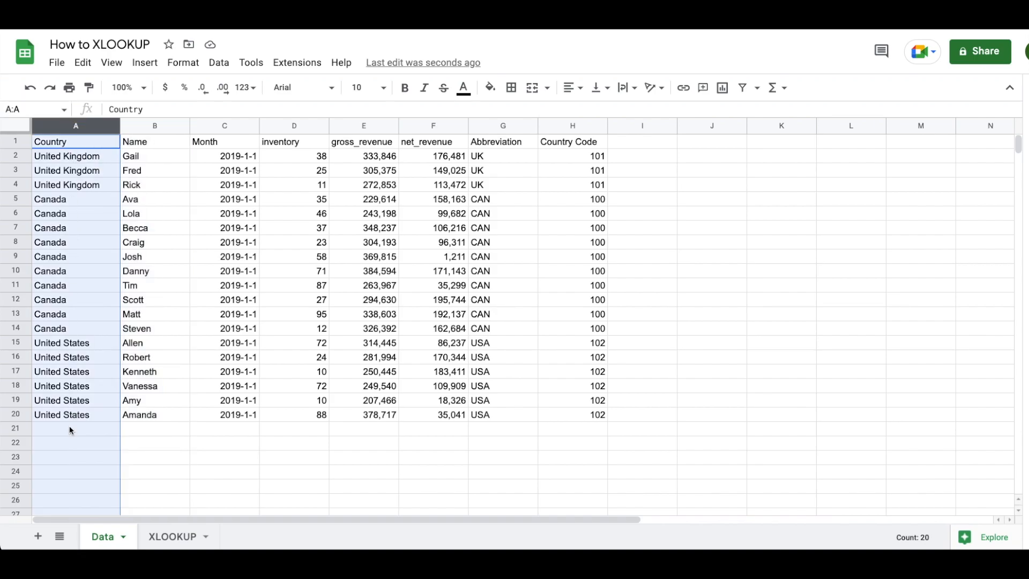
left_click(165, 538)
key("Right")
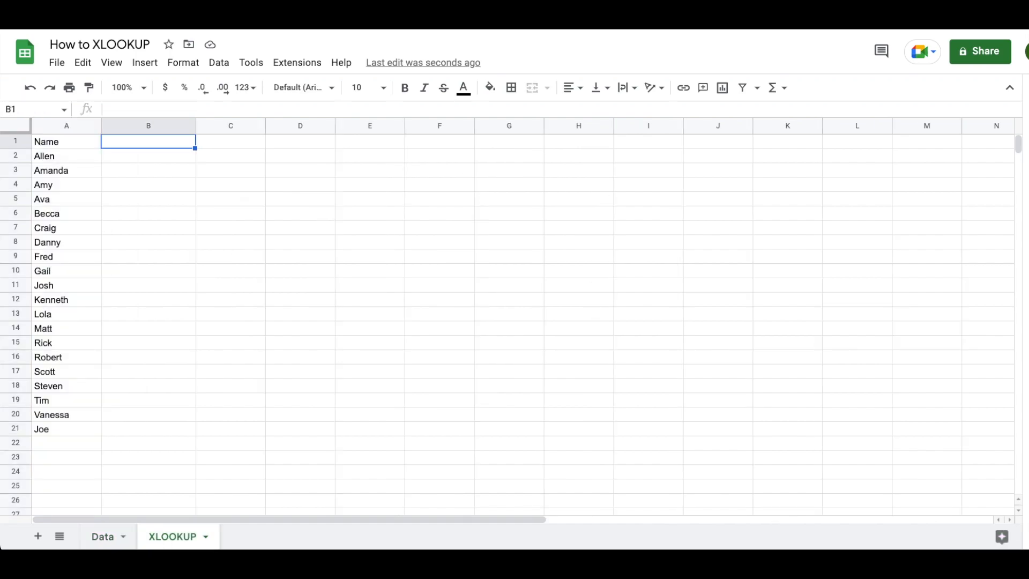
type("Country")
key("Return")
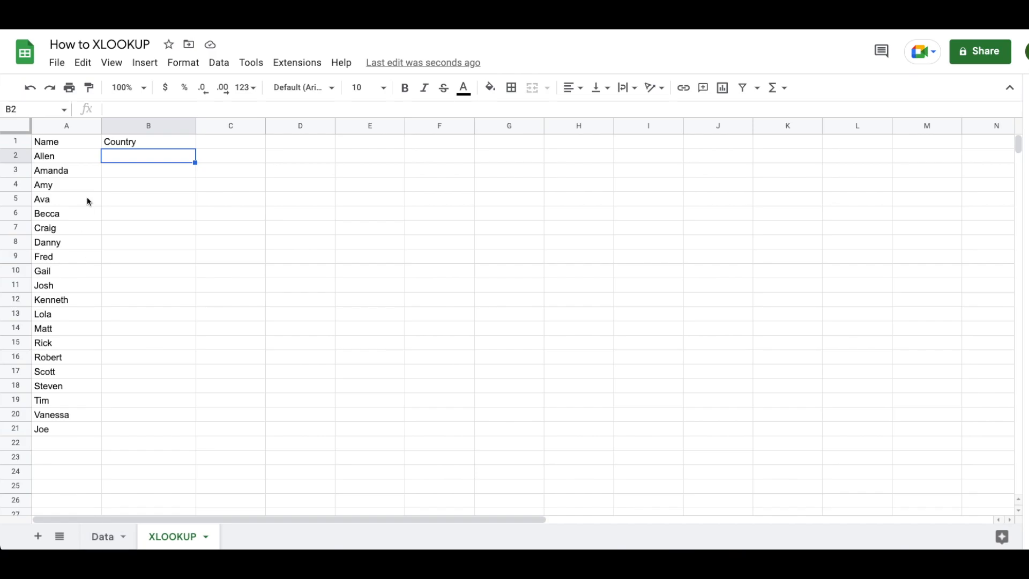
Step: Enter =XLOOKUP(A2,Data!B:B,Data!A:A) in B2 to look up the first name's country from the Data sheet
type("=xlo")
key("Tab")
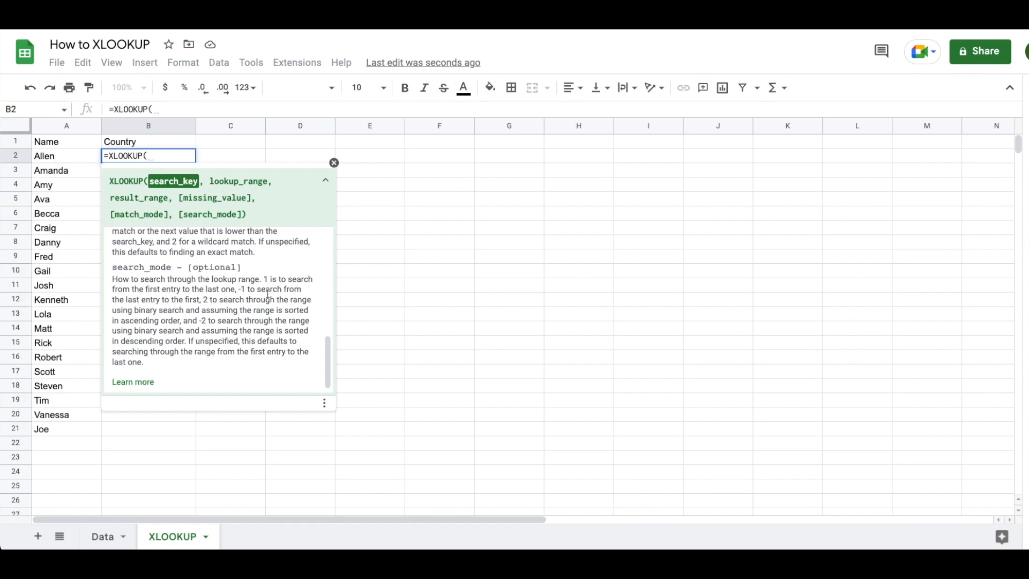
scroll(268, 296, "up", 4)
scroll(266, 292, "up", 3)
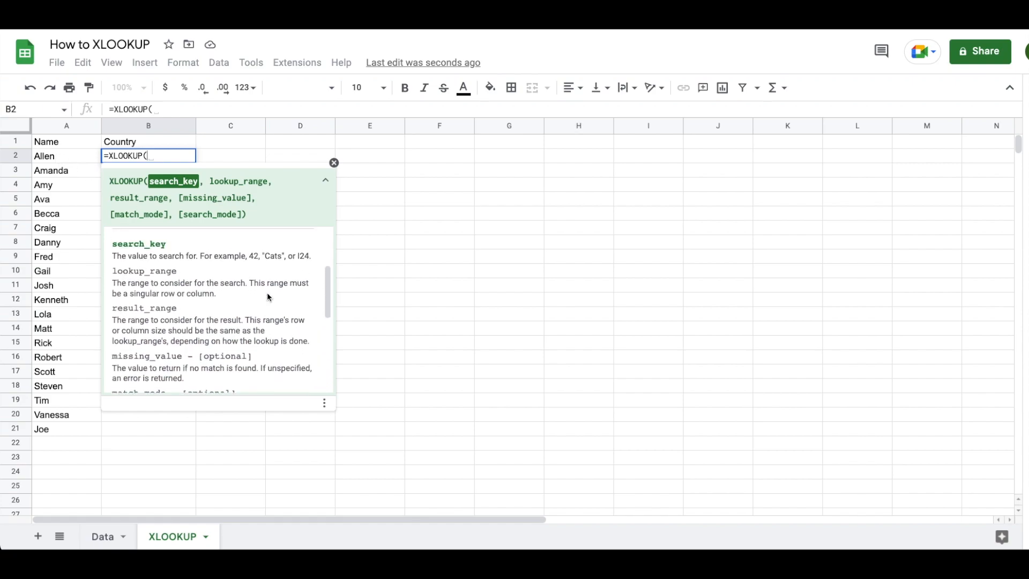
left_click(50, 159)
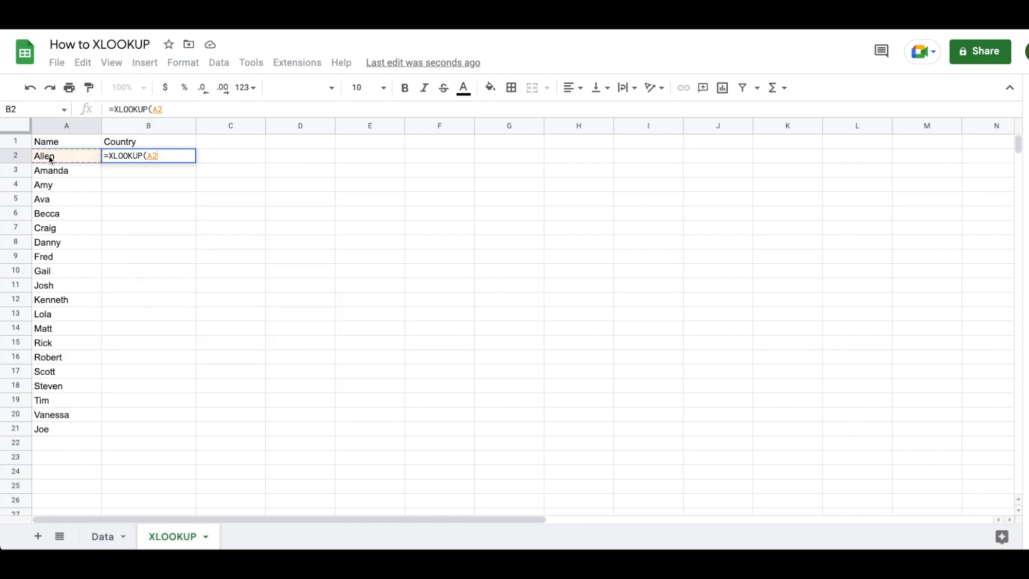
type(",")
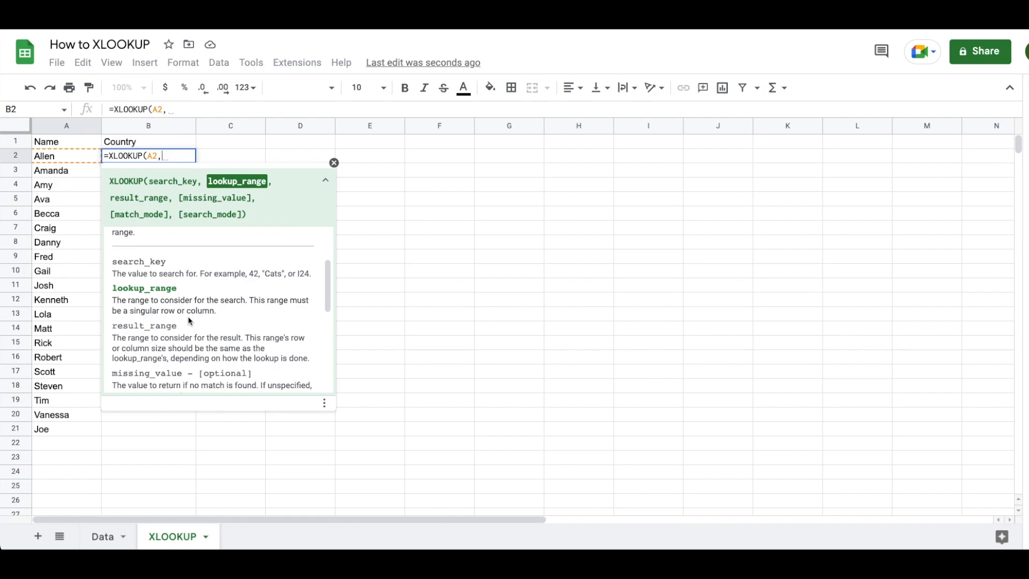
left_click(99, 538)
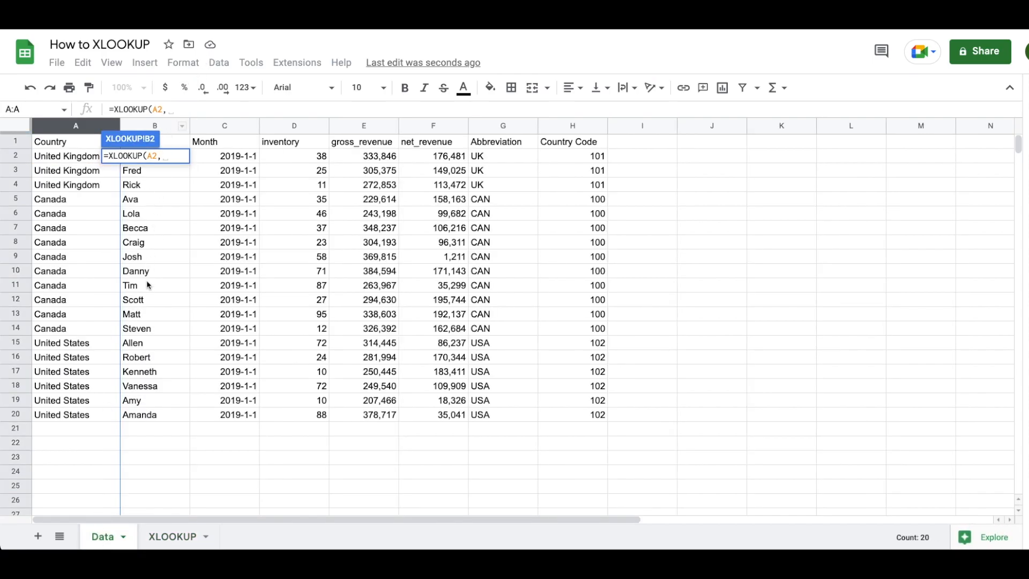
left_click(161, 125)
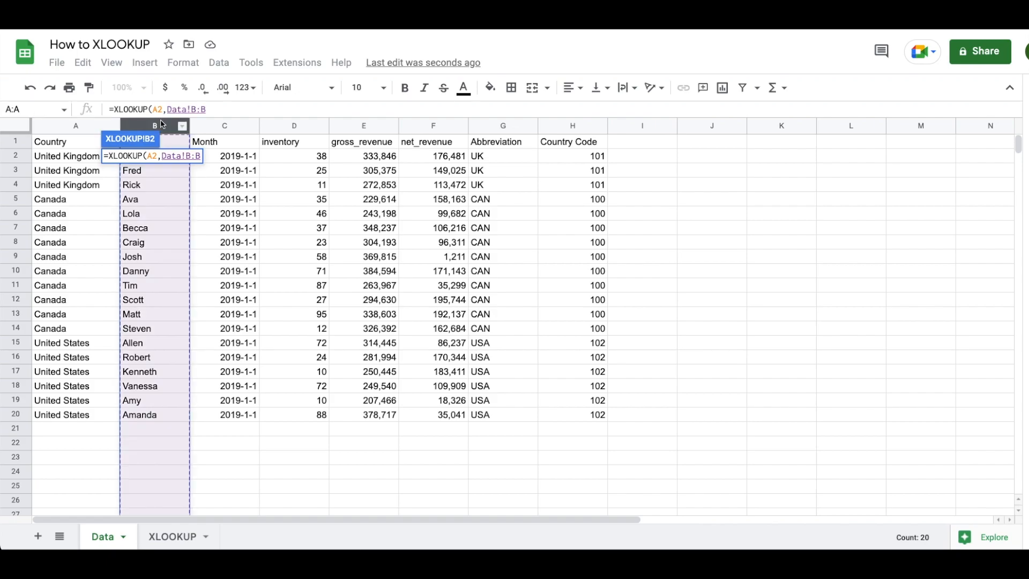
type(",")
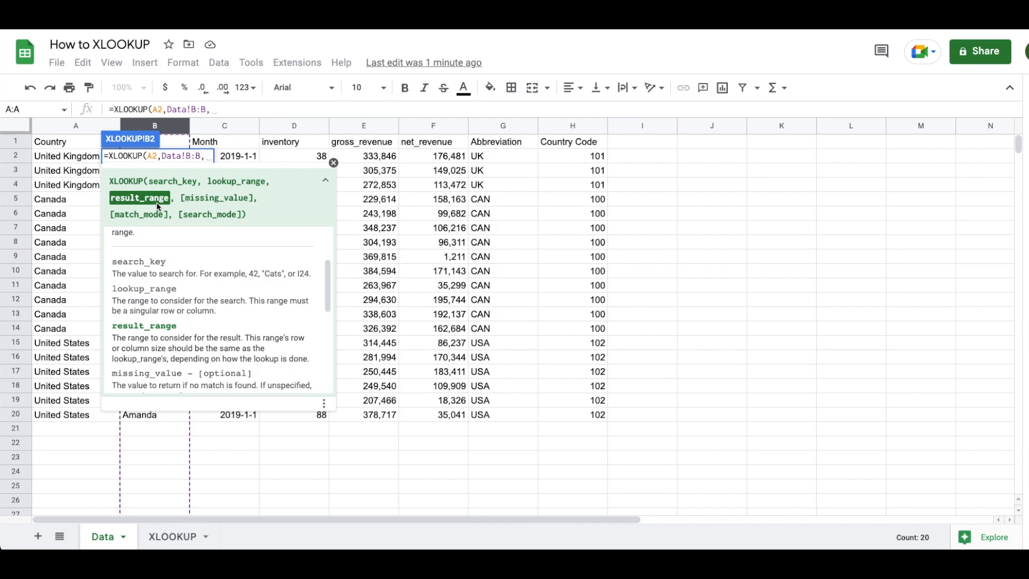
left_click(63, 128)
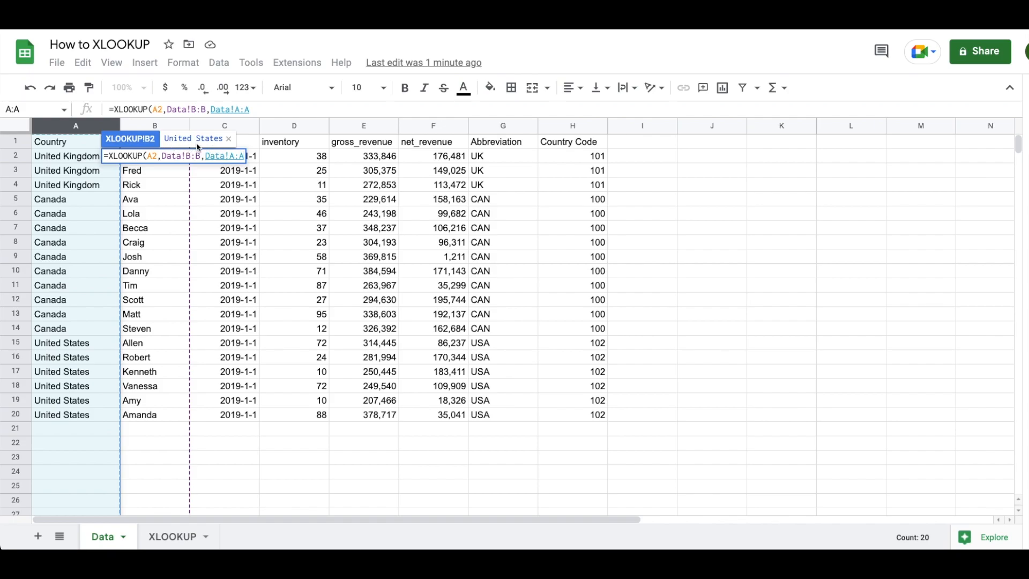
key("Return")
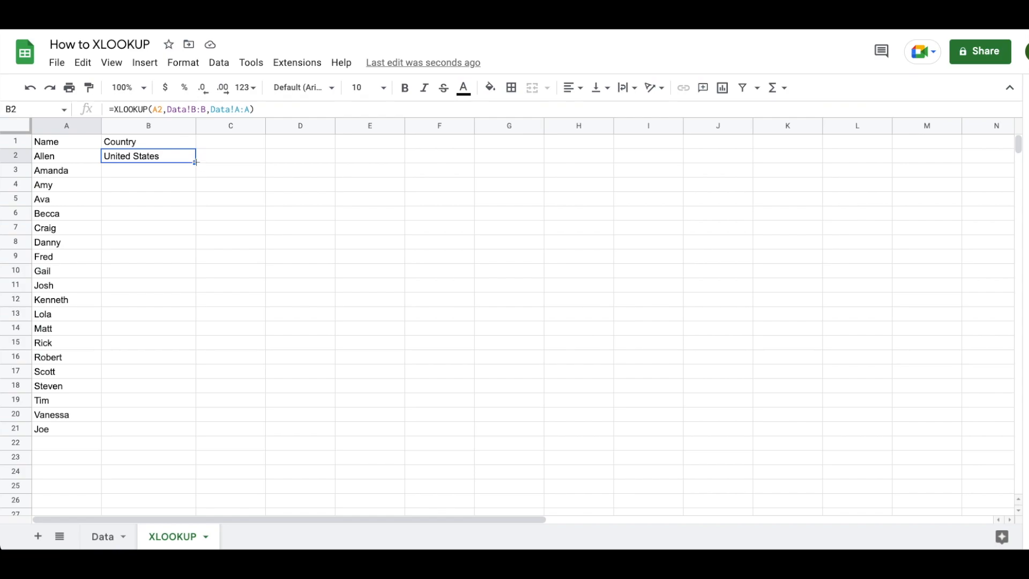
Step: Fill the XLOOKUP formula down the Country column through row 21, checking how the references shift
left_click_drag(196, 161, 186, 202)
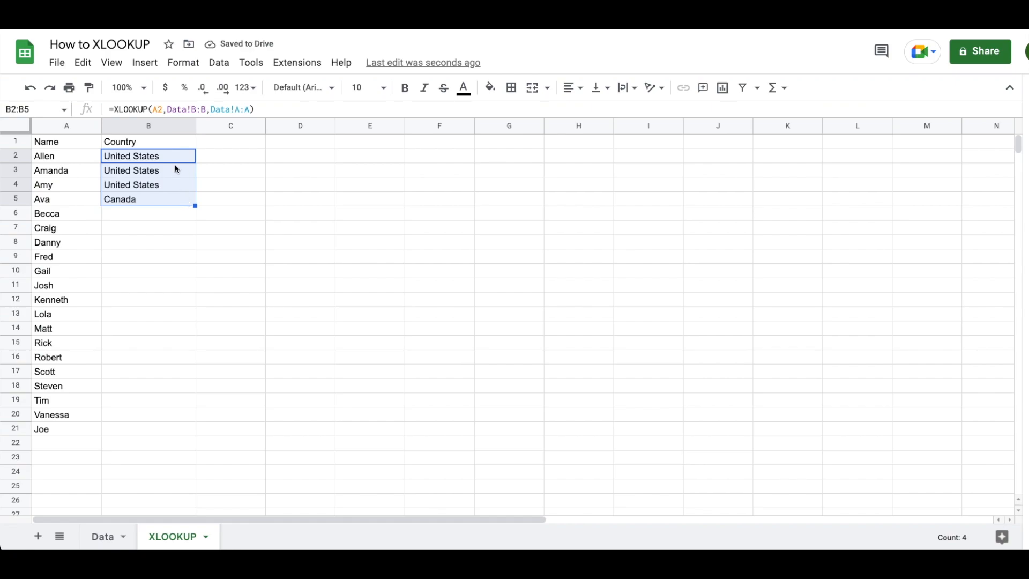
left_click(137, 163)
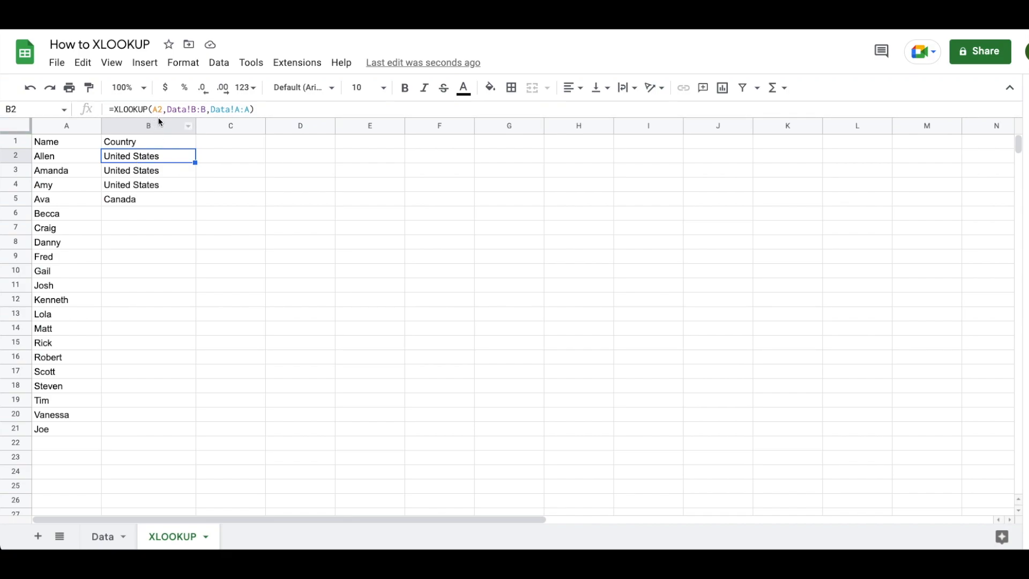
left_click(137, 171)
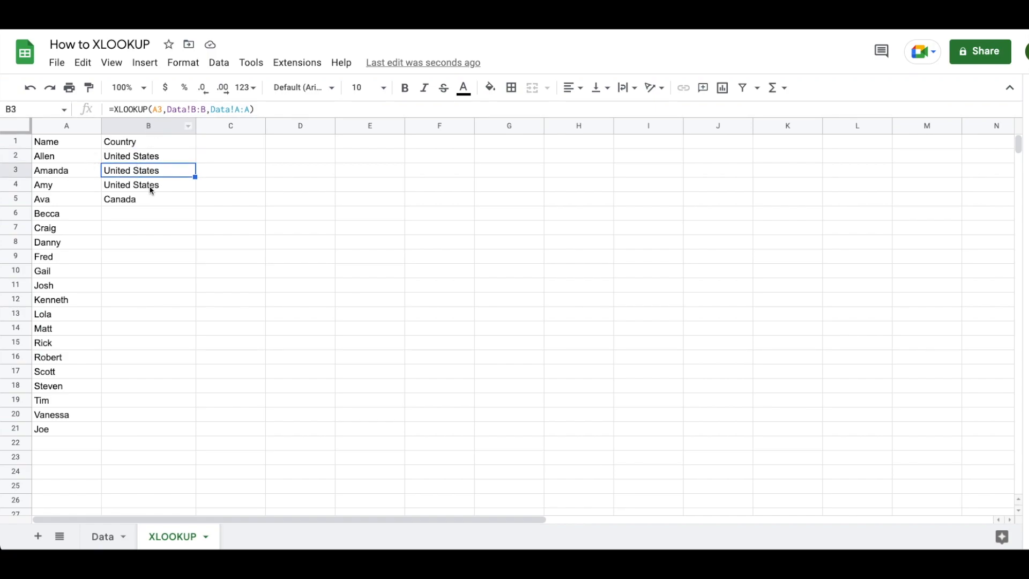
left_click(137, 197)
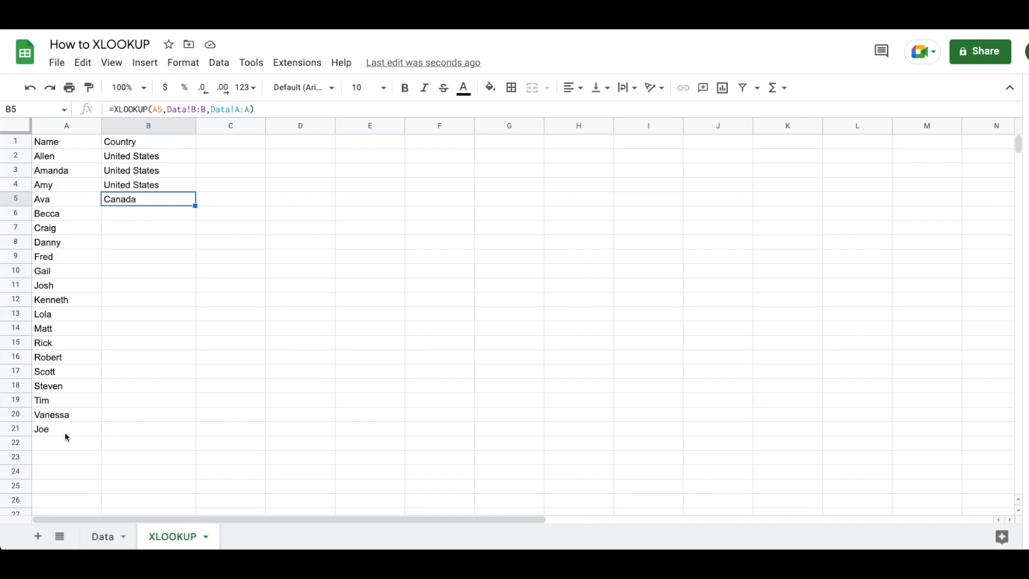
double_click(195, 206)
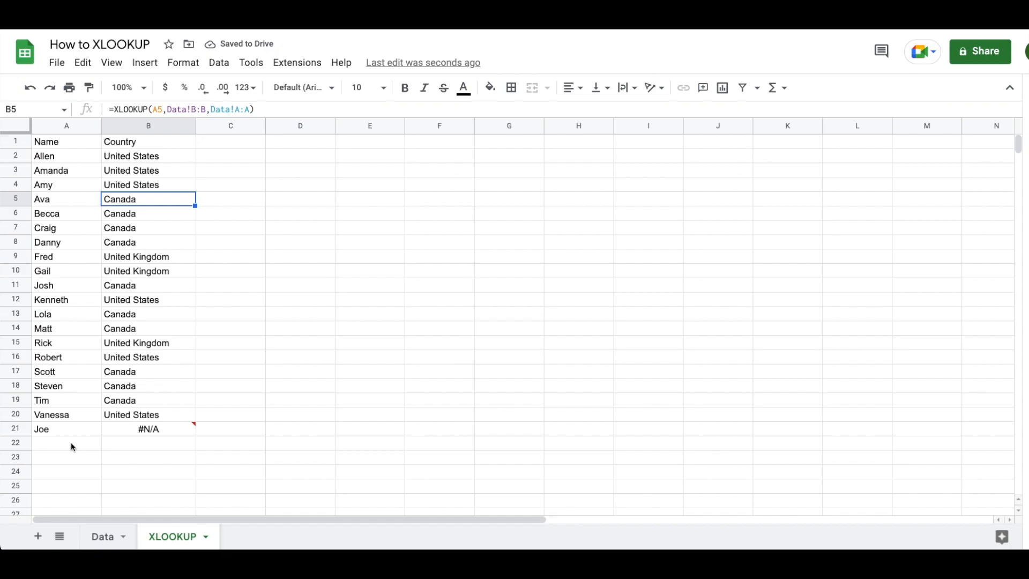
Step: Inspect the lookup error in B21 and add "MISSING" as the missing_value argument of its XLOOKUP formula
left_click(117, 435)
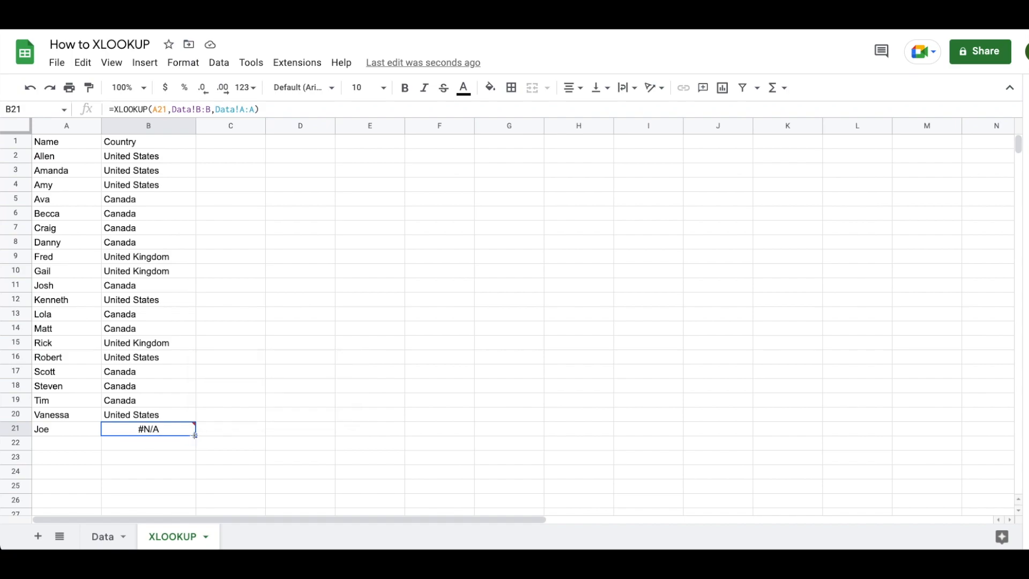
mouse_move(194, 429)
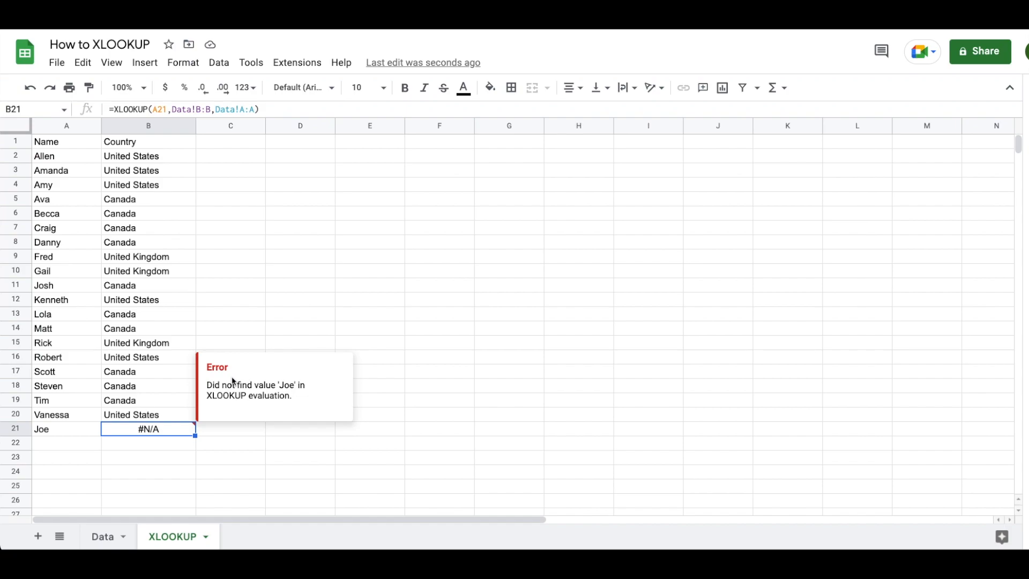
key("Return")
key("BackSpace")
type(",")
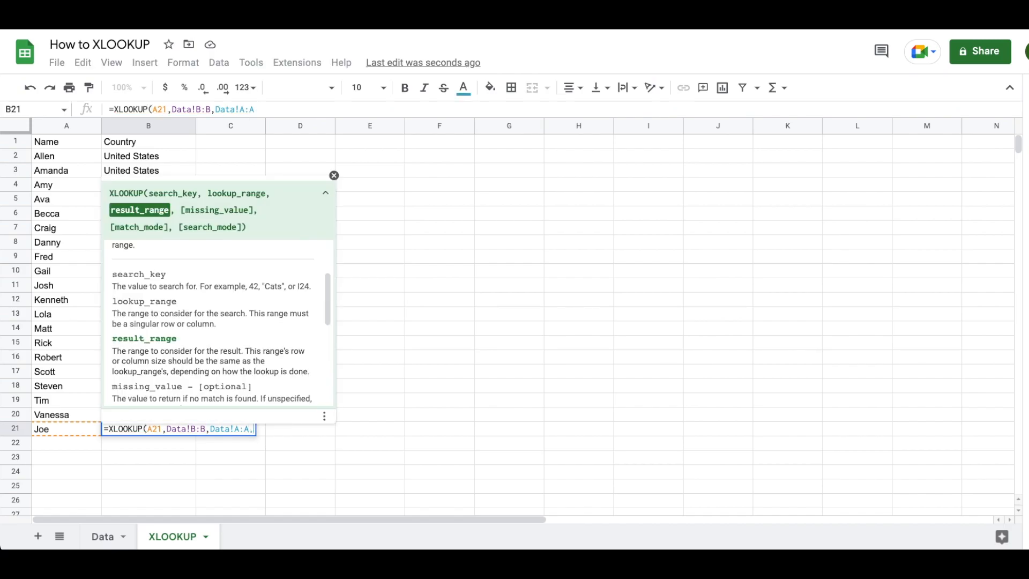
scroll(213, 313, "down", 3)
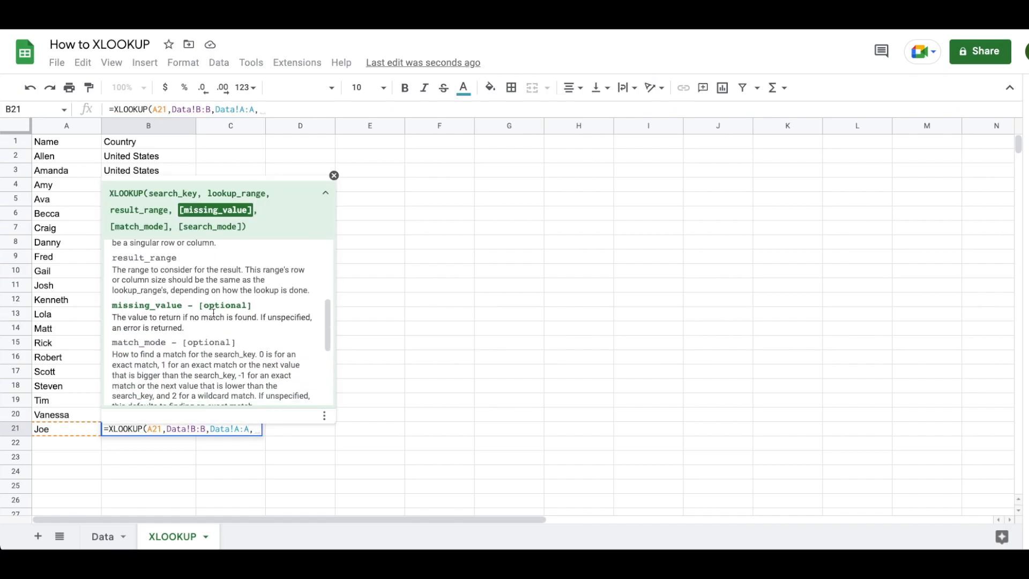
scroll(213, 313, "down", 1)
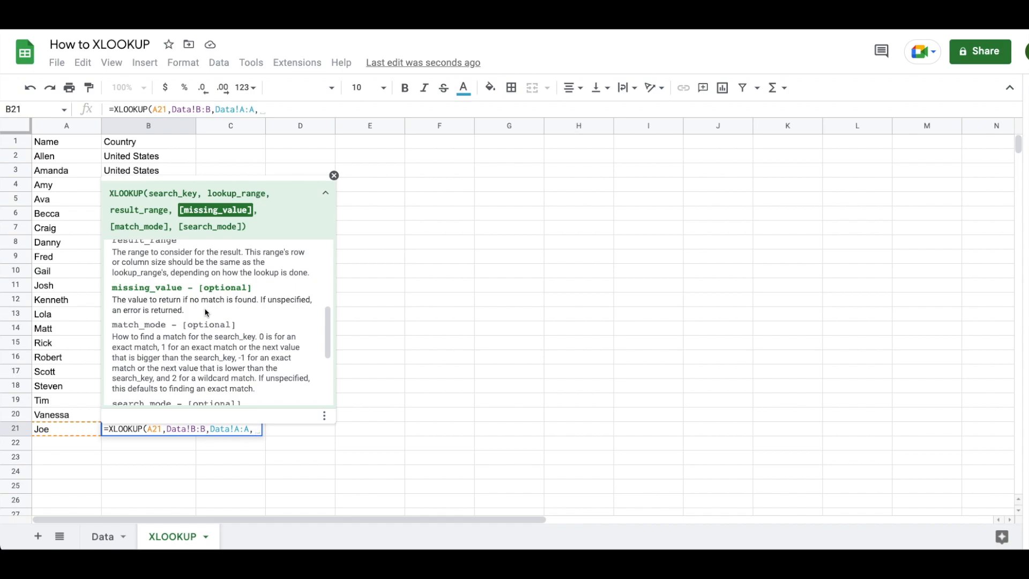
type("\"")
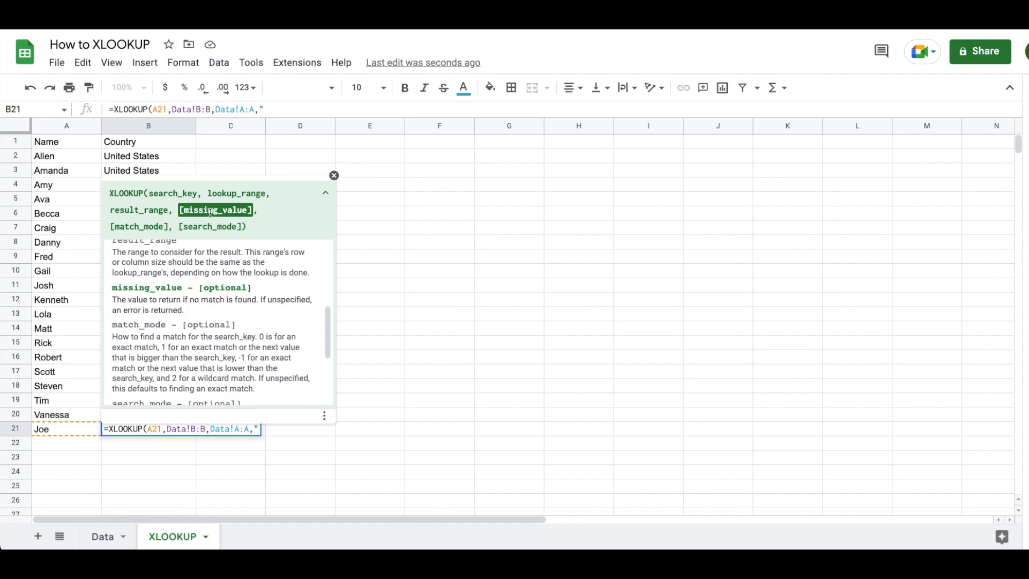
type("MISSING\"")
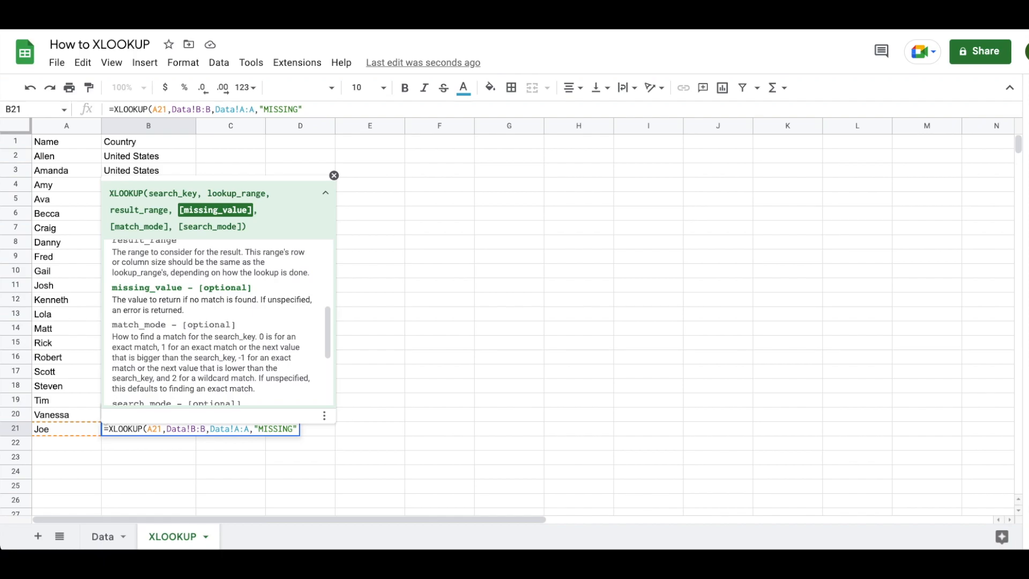
key("Return")
key("Up")
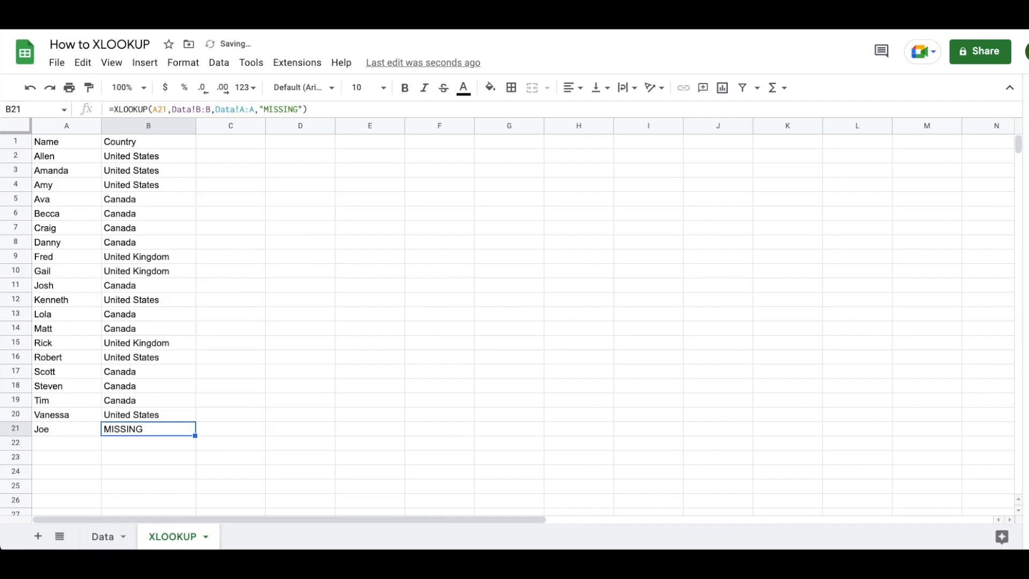
Step: Replace the quoted MISSING text in B21's XLOOKUP formula with a 🥺 emoji without quotation marks
double_click(130, 430)
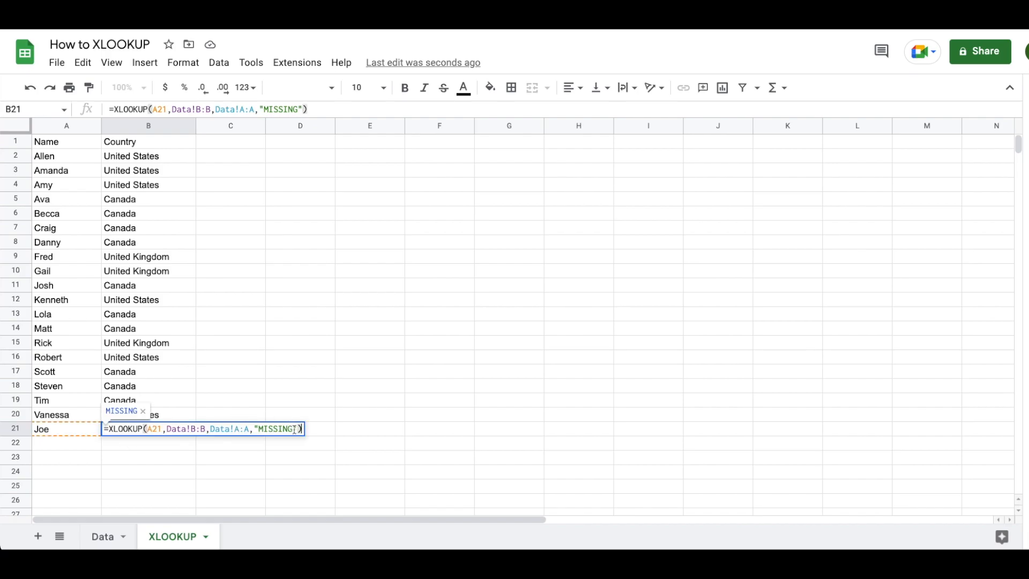
left_click_drag(295, 430, 258, 430)
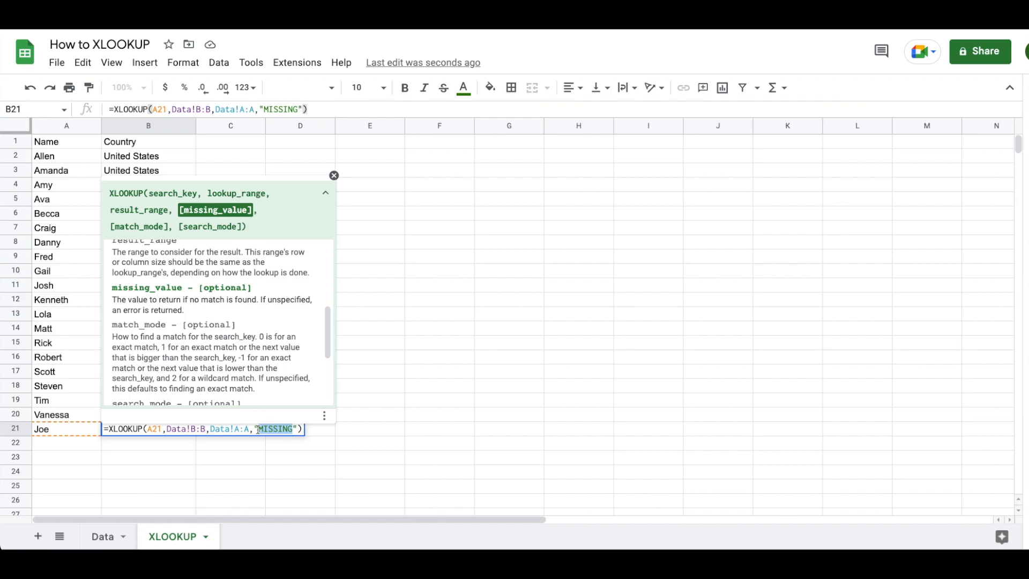
key("BackSpace")
key("Delete")
key("BackSpace")
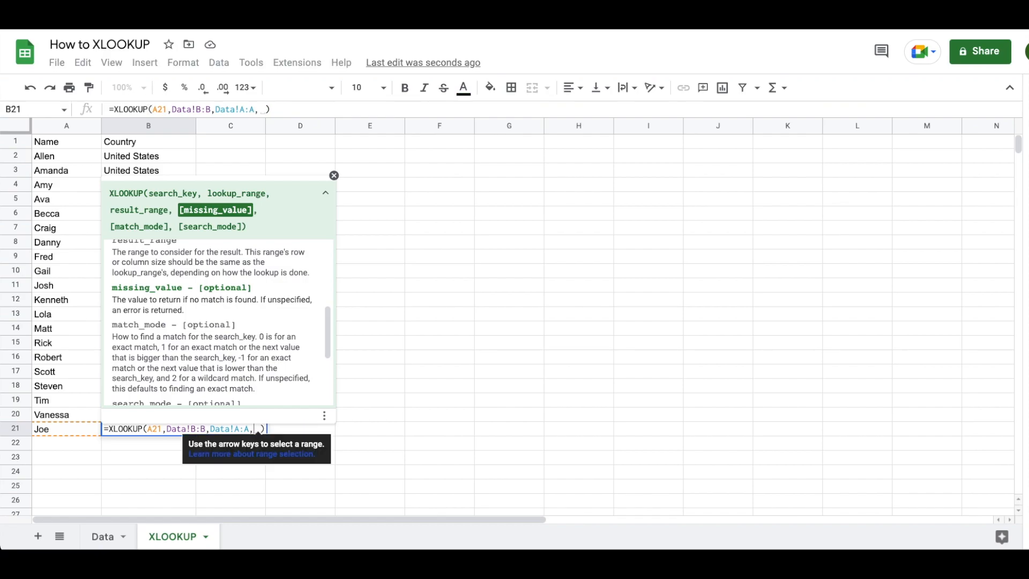
key("super+space")
key("Escape")
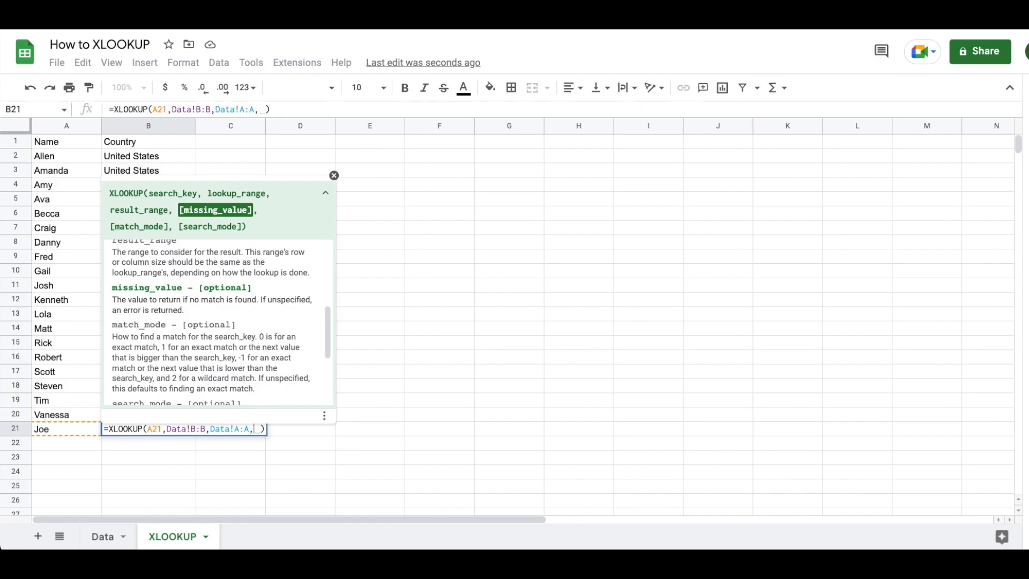
key("ctrl+super+space")
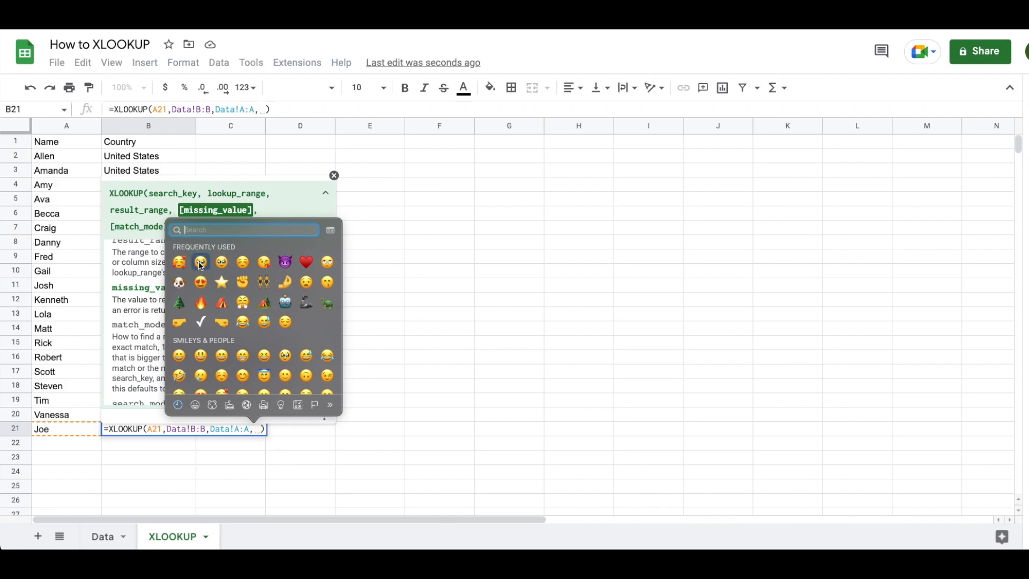
key("Escape")
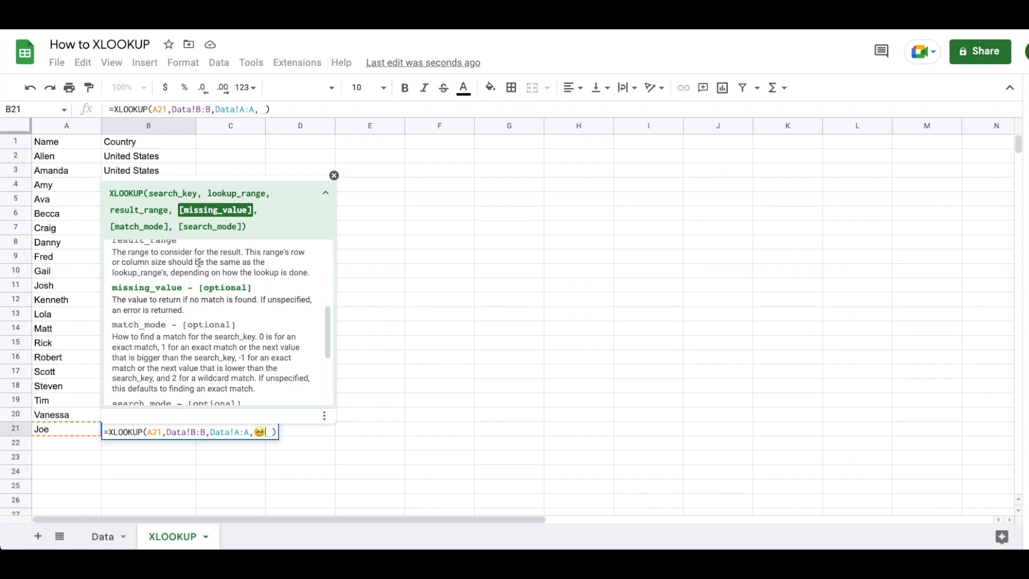
key("Return")
key("Up")
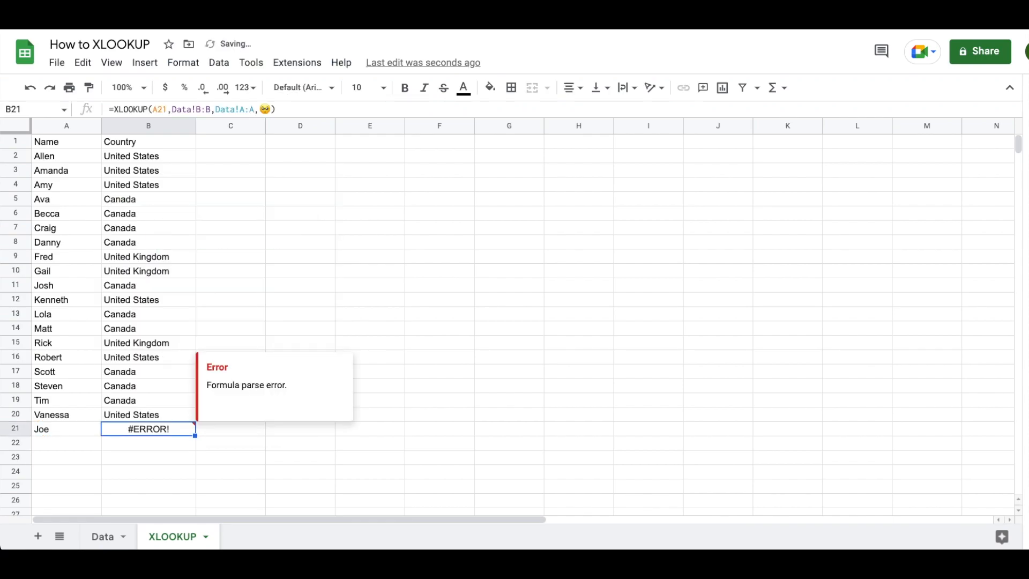
Step: Enclose the 🥺 emoji in quotation marks as the missing_value argument of B21's XLOOKUP formula
key("Return")
left_click(252, 432)
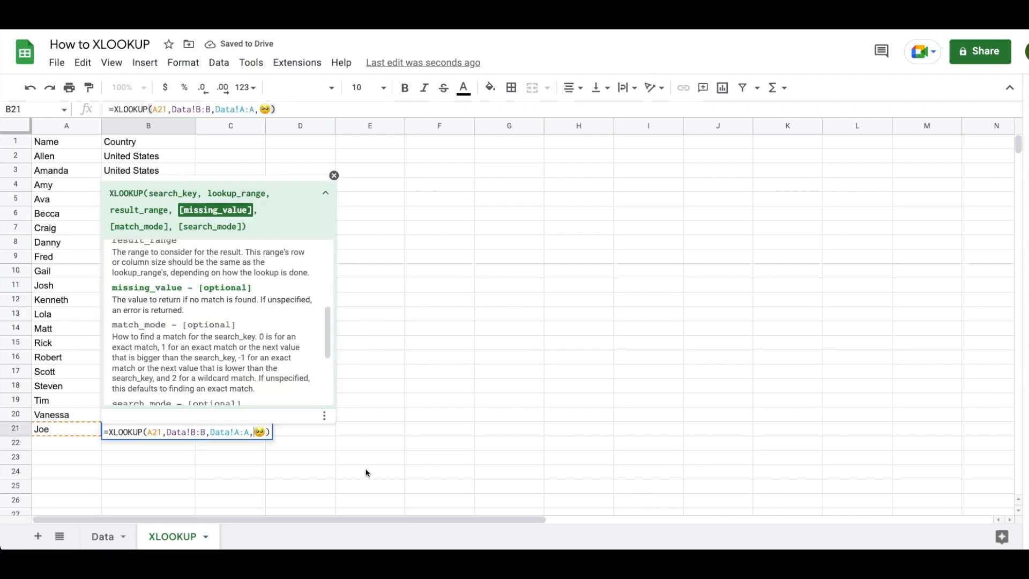
type("\"🥺\"")
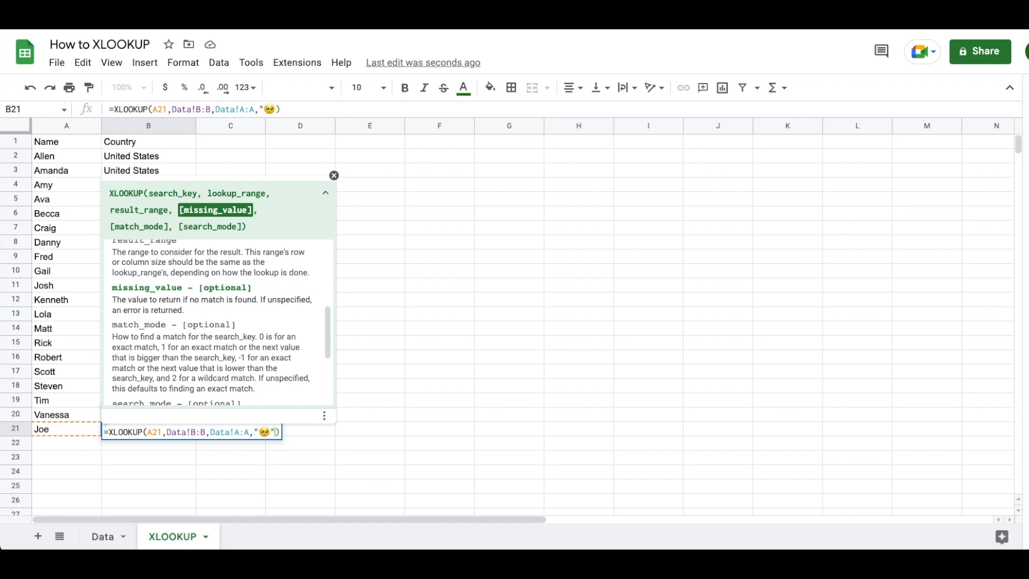
key("Return")
key("Up")
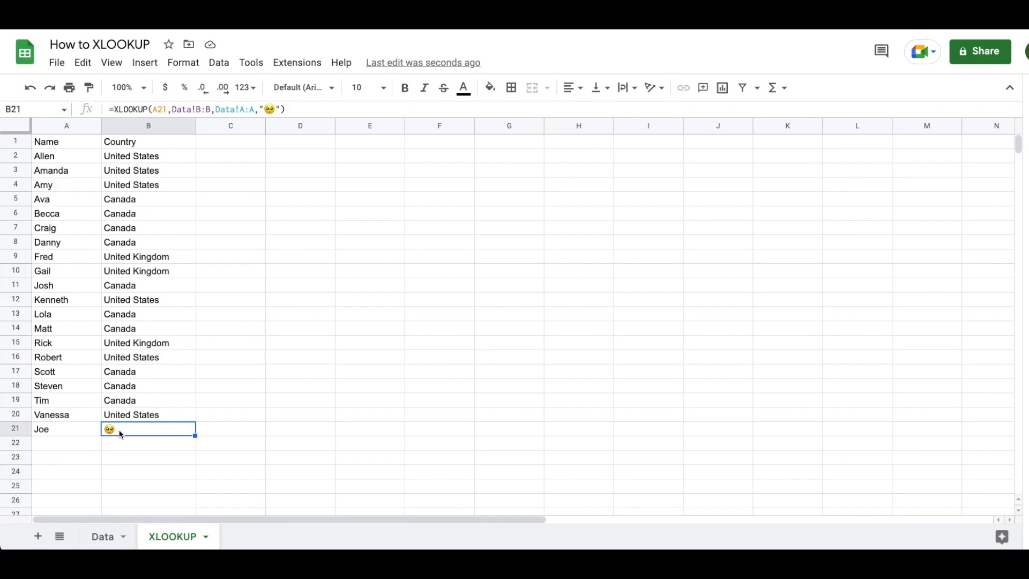
Step: Remove the emoji from B21's XLOOKUP formula, leaving an empty string "" as the missing_value argument
left_click(268, 110)
key("BackSpace")
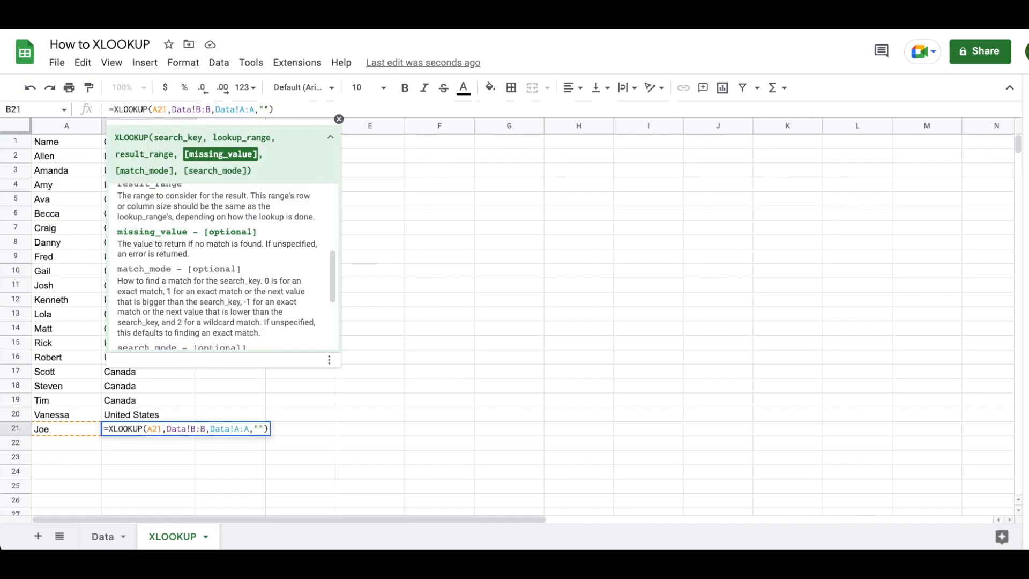
key("Return")
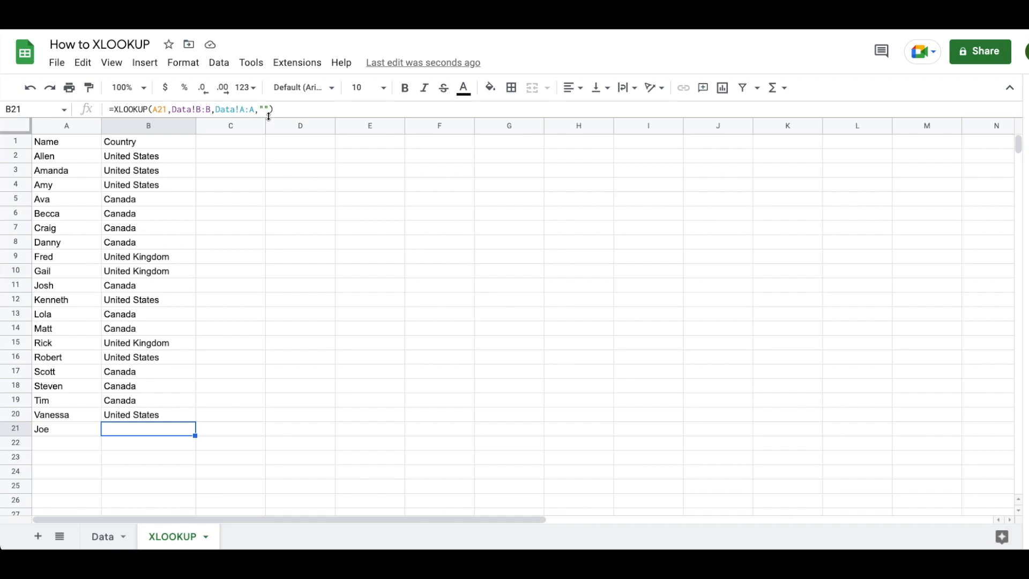
Step: Clear column B from row 21 up through row 1 and re-enter the header "Country" in B1
key("ctrl+shift+Up")
key("Delete")
key("Up")
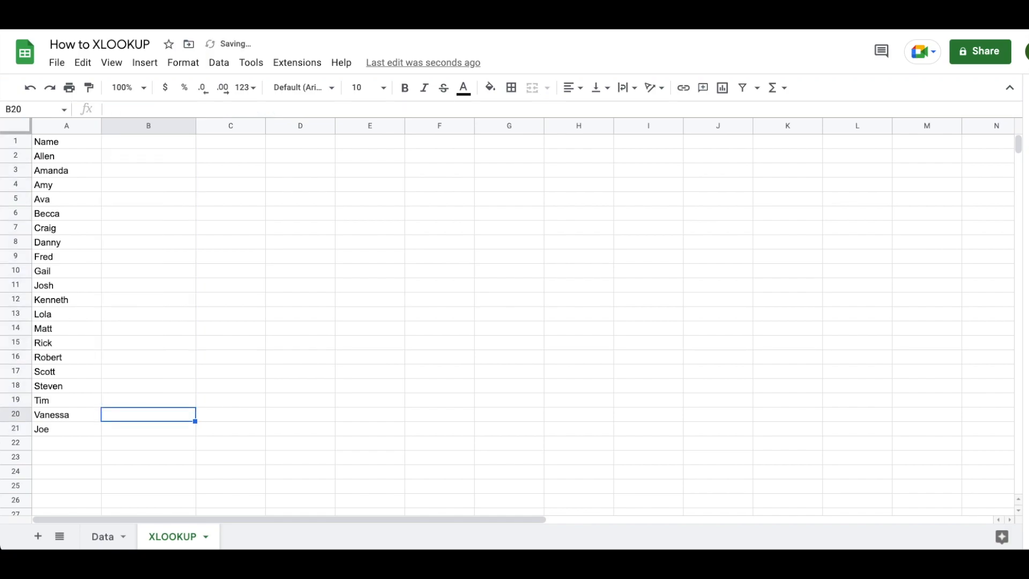
key("ctrl+Up")
type("Country")
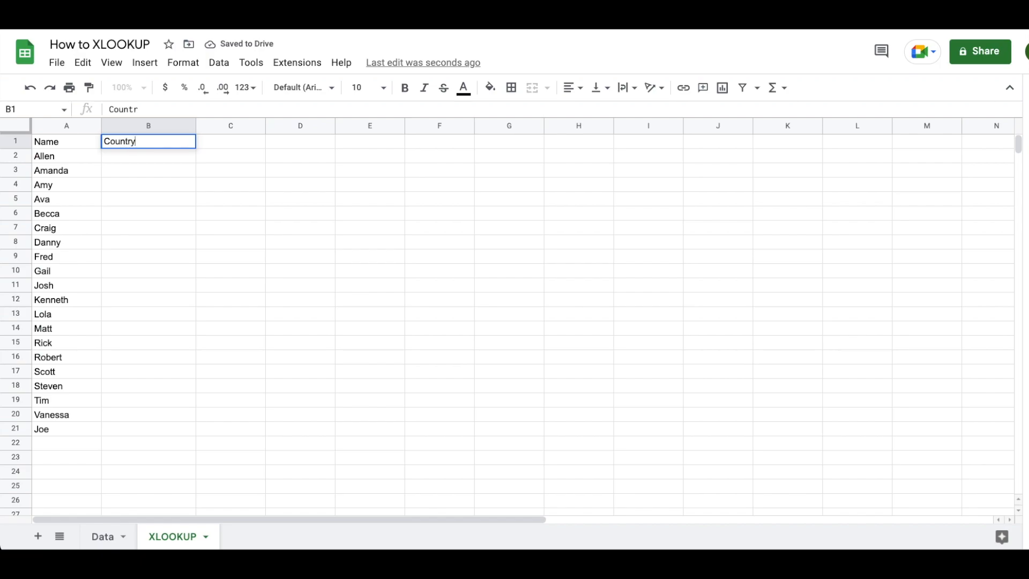
key("Return")
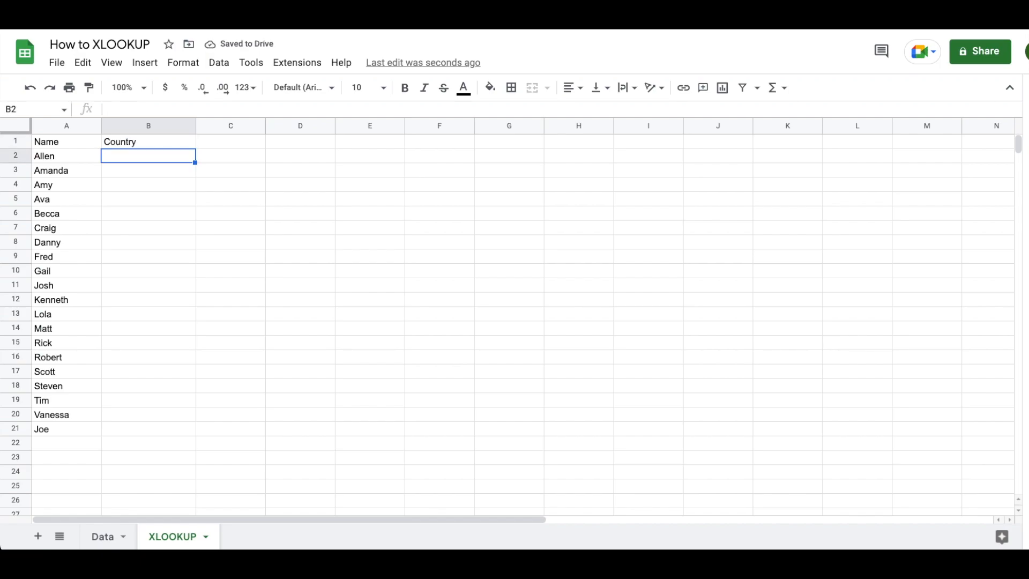
Step: Begin an XLOOKUP formula in B2 with A2 as the search key, reading the match_mode and search_mode descriptions in the formula help
type("=XLOOKUP(")
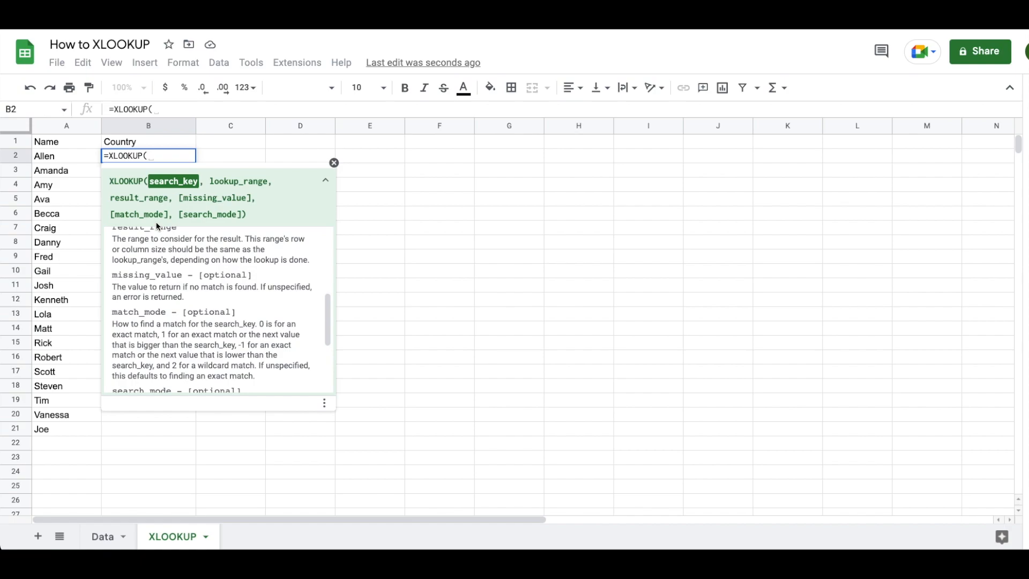
scroll(215, 271, "down", 3)
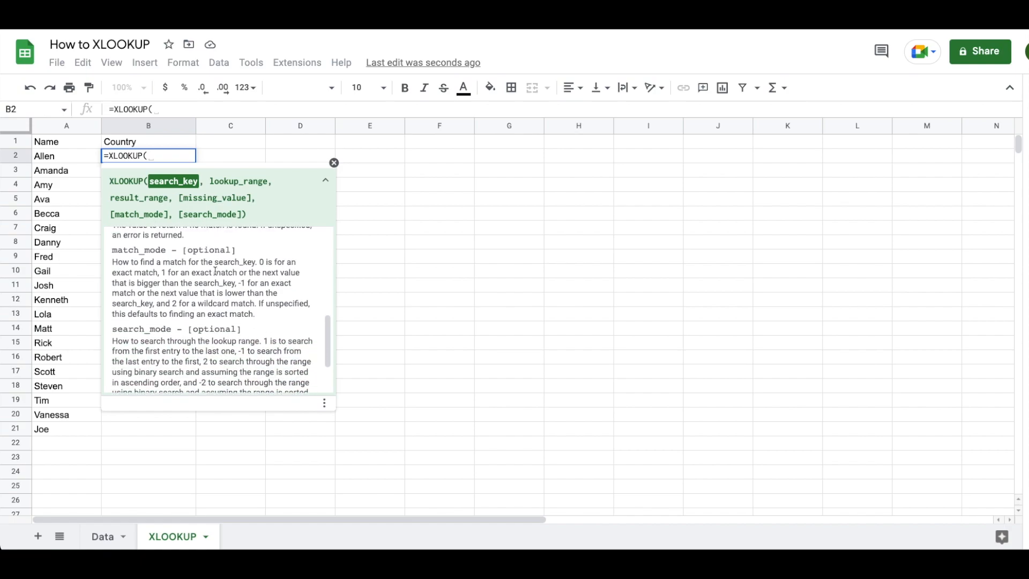
scroll(215, 271, "down", 1)
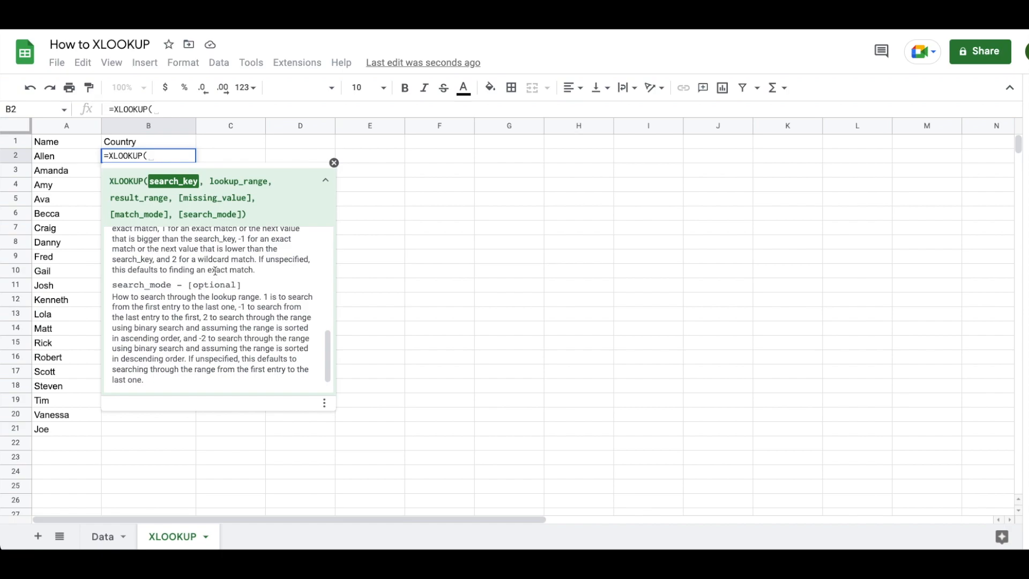
scroll(214, 271, "up", 1)
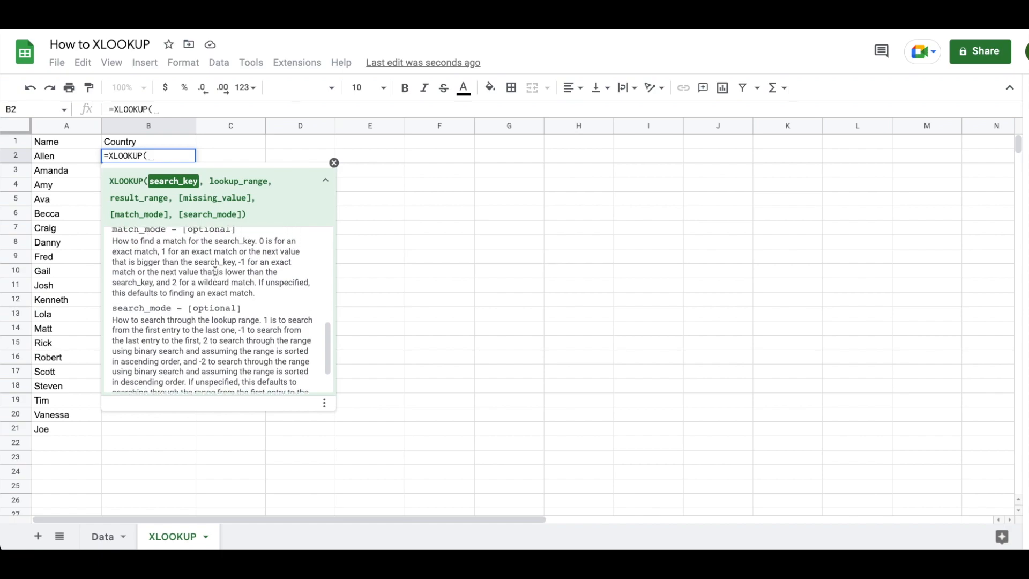
scroll(215, 271, "up", 1)
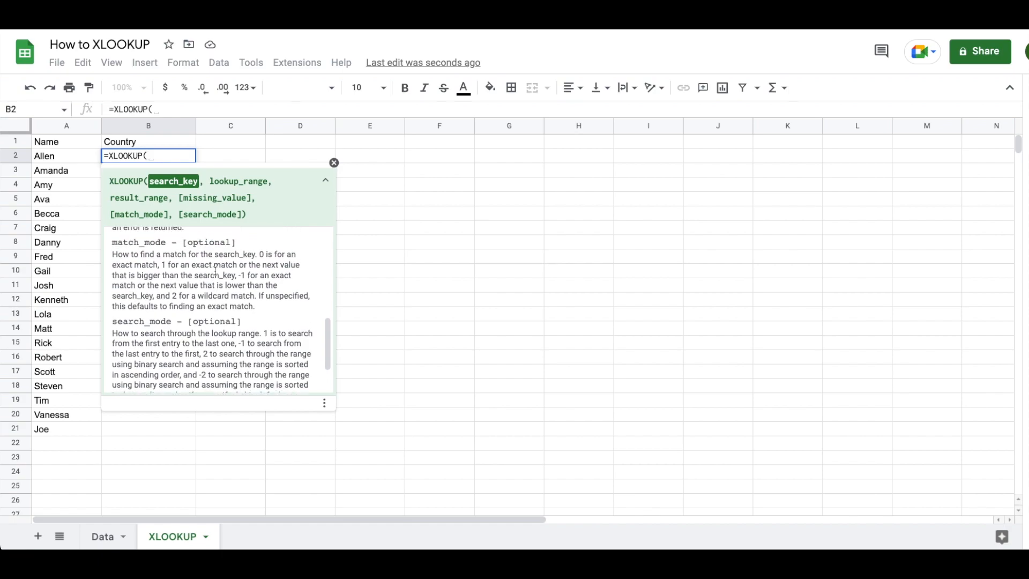
left_click(72, 160)
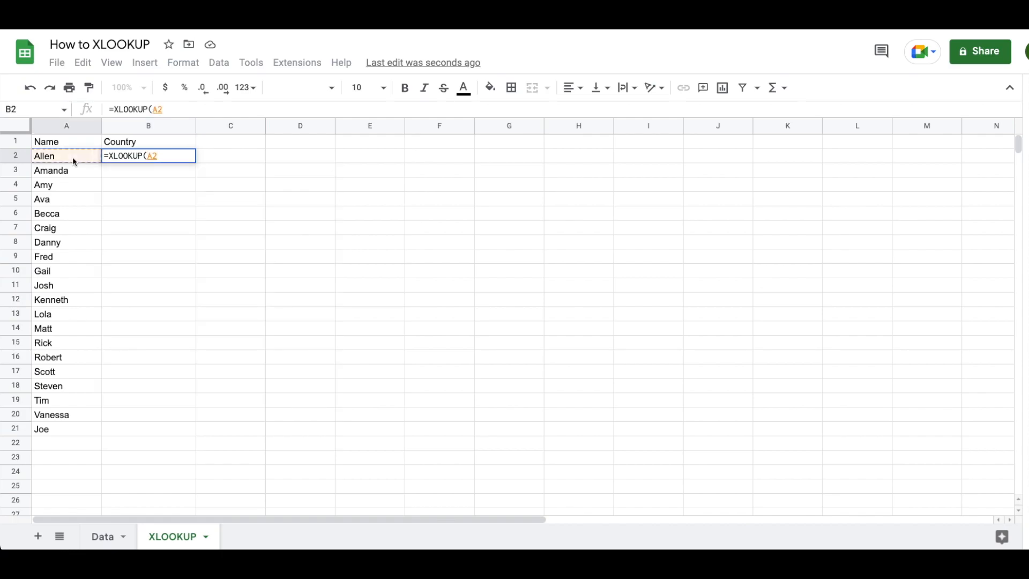
type(",")
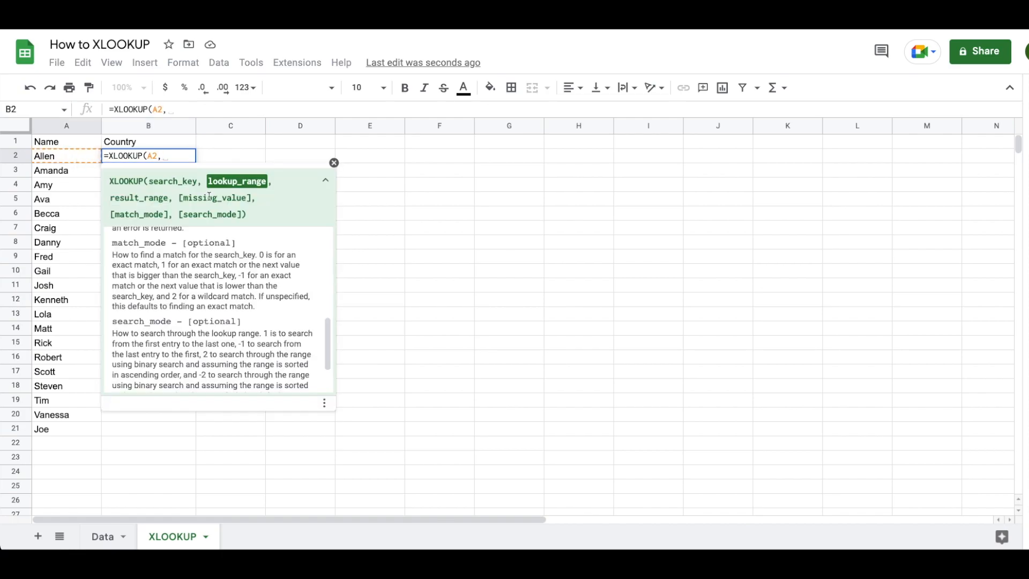
Step: Complete B2's formula with lookup range Data!B:B, result range Data!A:A and missing value "", and fill it down through B21
left_click(102, 536)
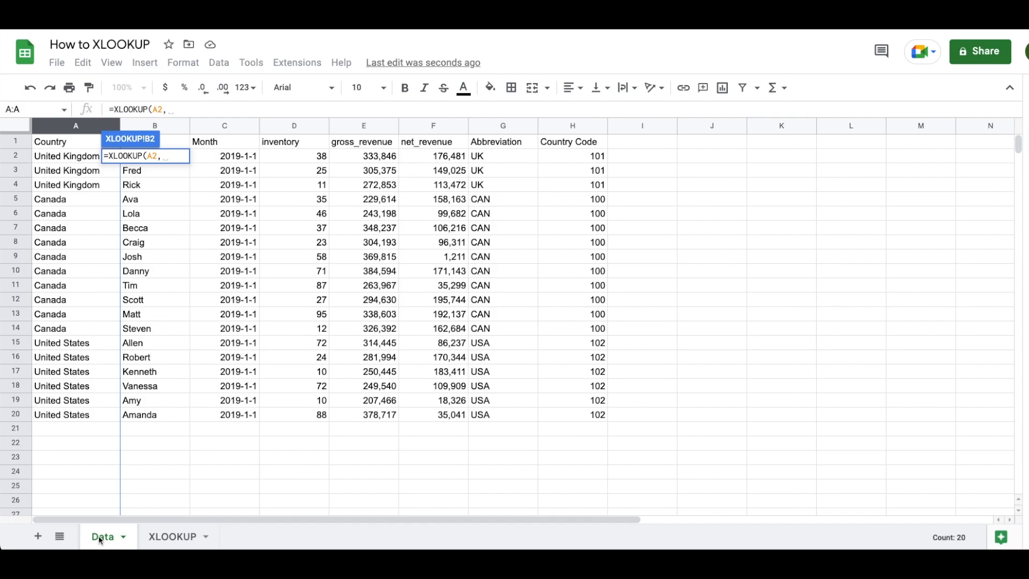
left_click(164, 124)
type(",")
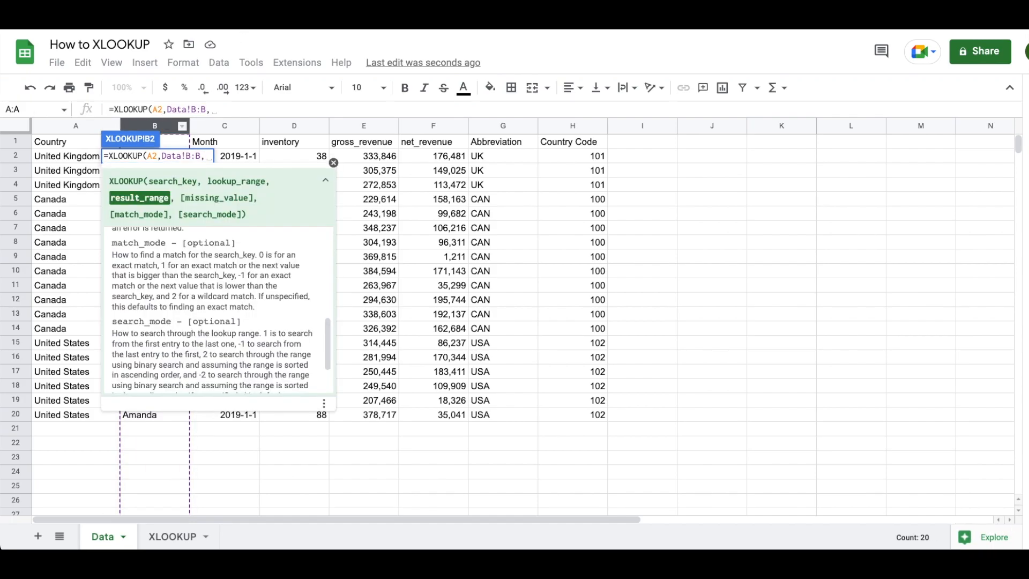
left_click(72, 126)
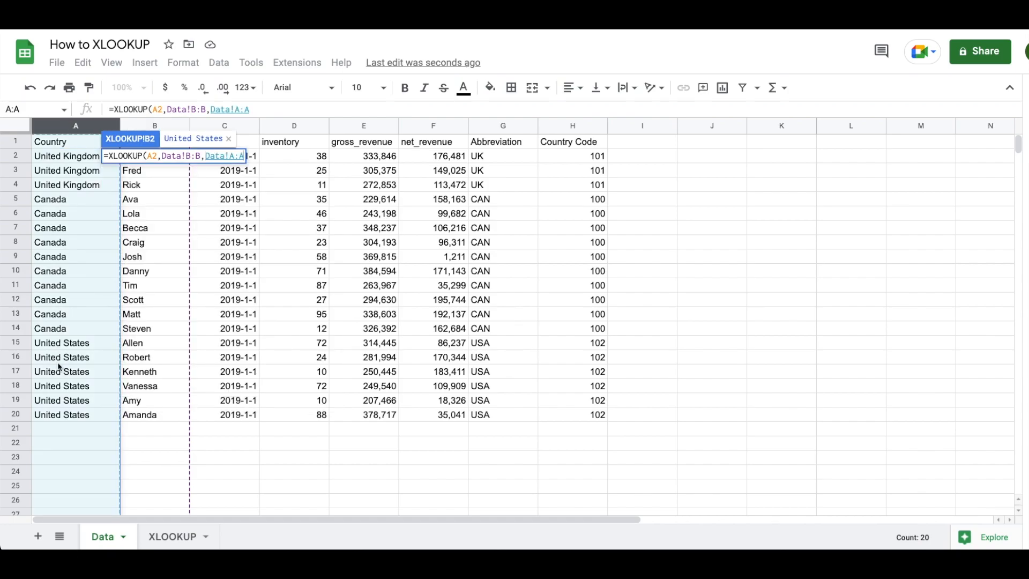
type(",")
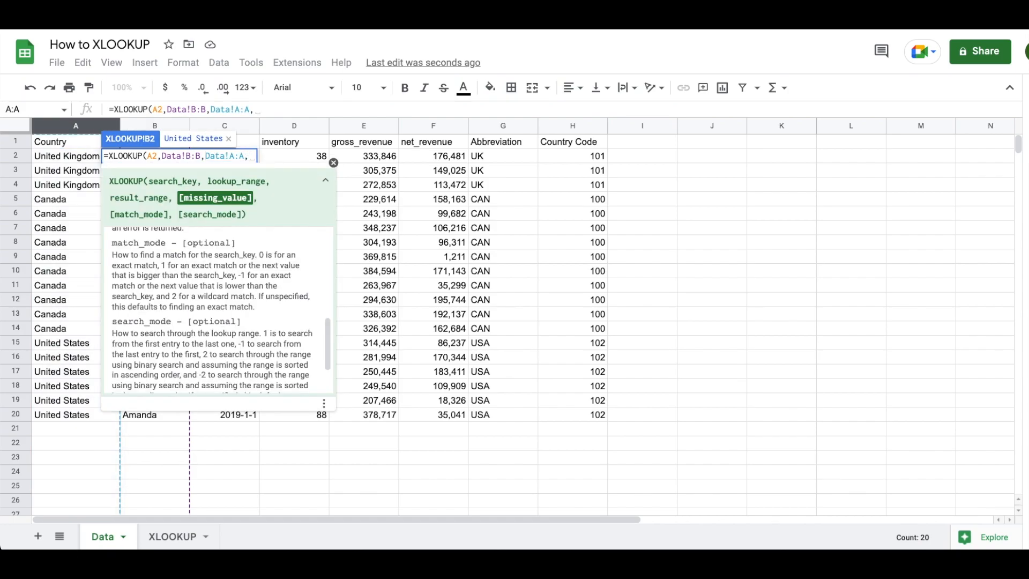
type("\"\"")
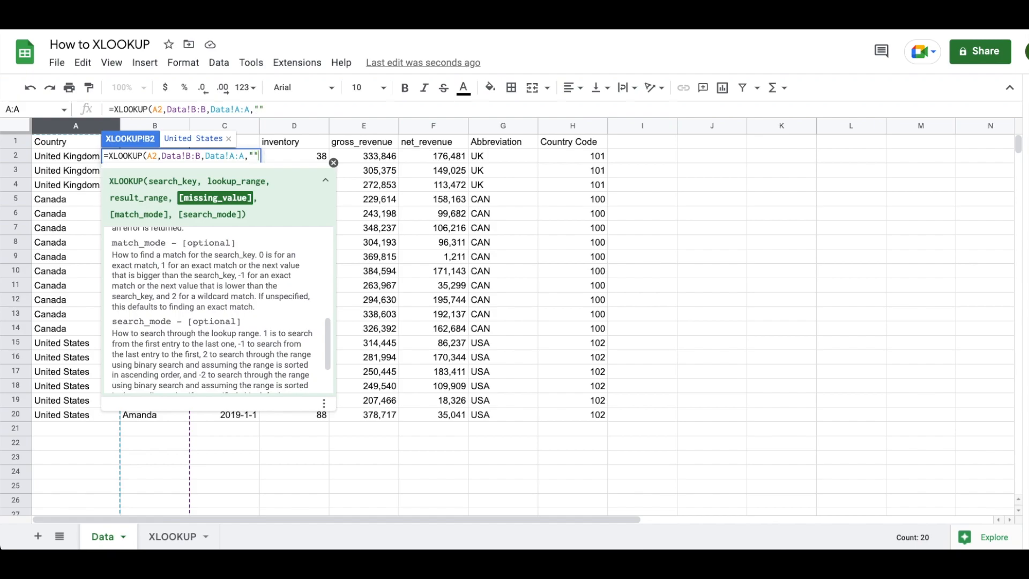
key("Return")
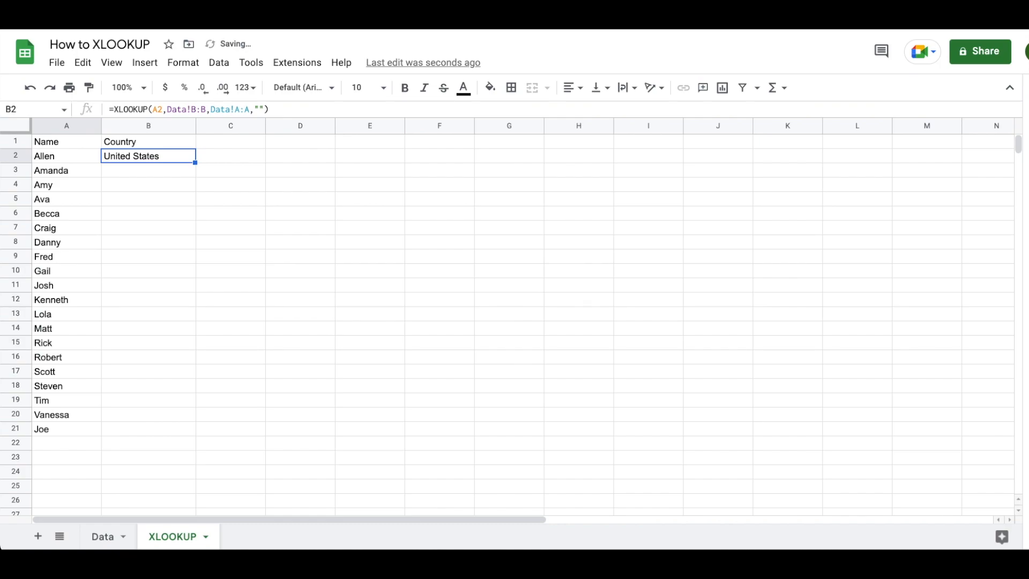
double_click(195, 162)
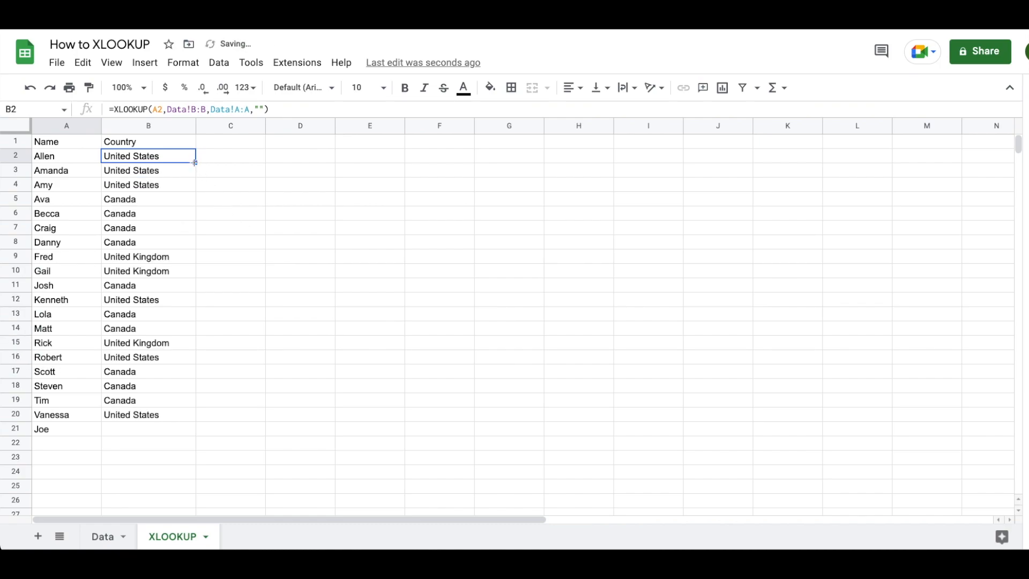
Step: Replace the empty string in B21's XLOOKUP formula with 0 as the missing_value and compare it with B20's formula
left_click(118, 434)
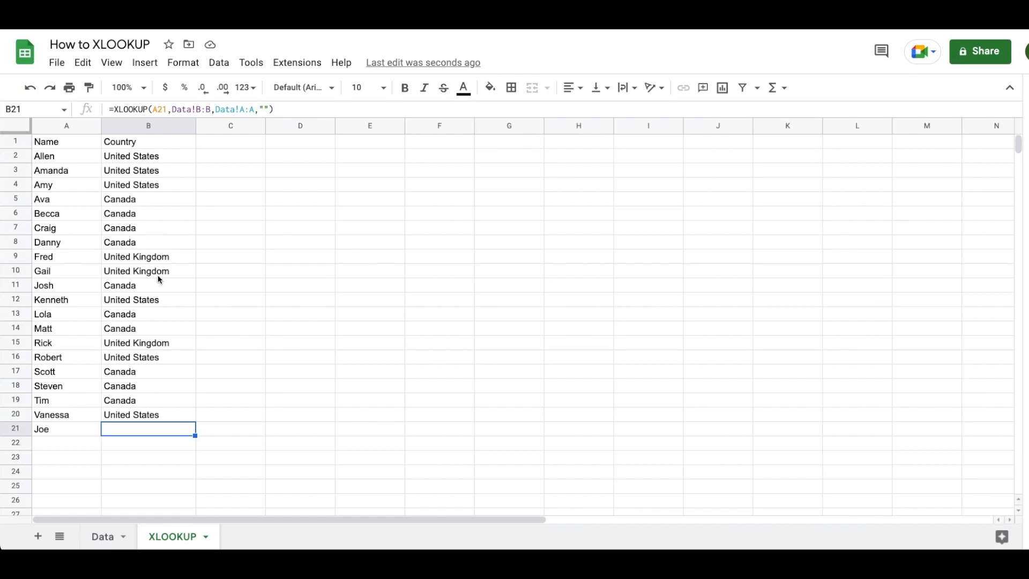
left_click(269, 109)
key("BackSpace")
key("BackSpace")
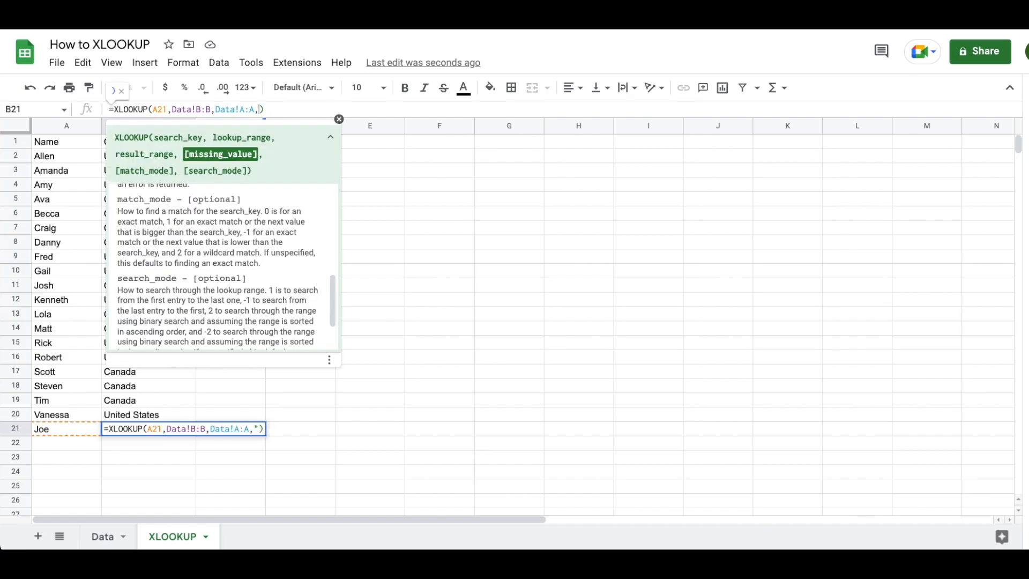
type("0")
key("Return")
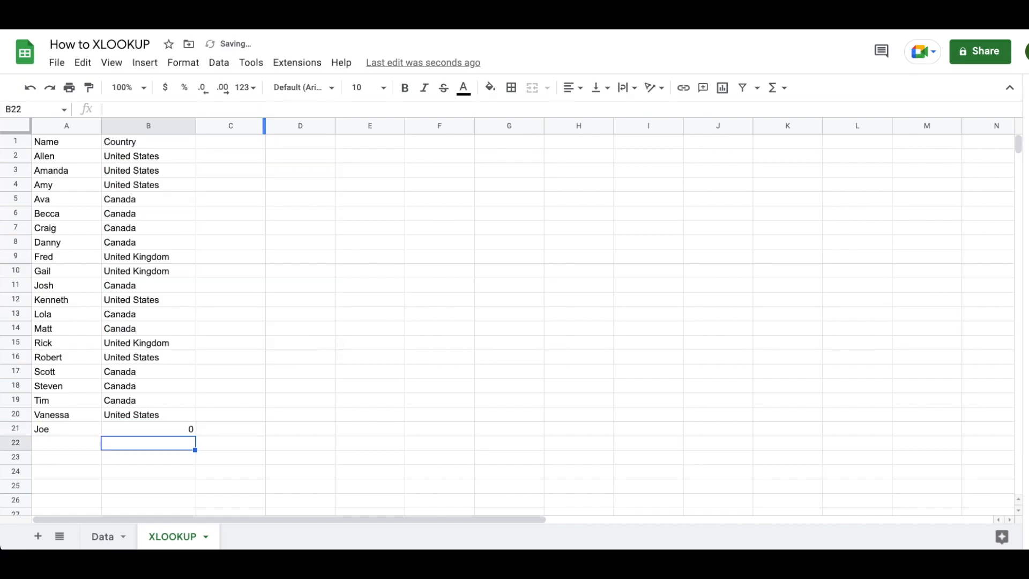
key("Up")
key("Up")
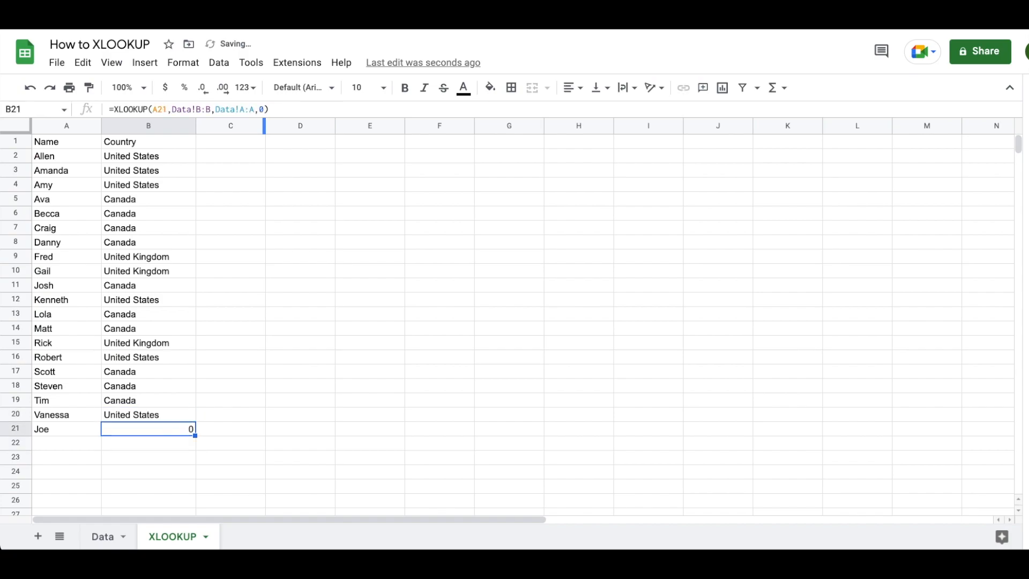
key("Down")
key("Up")
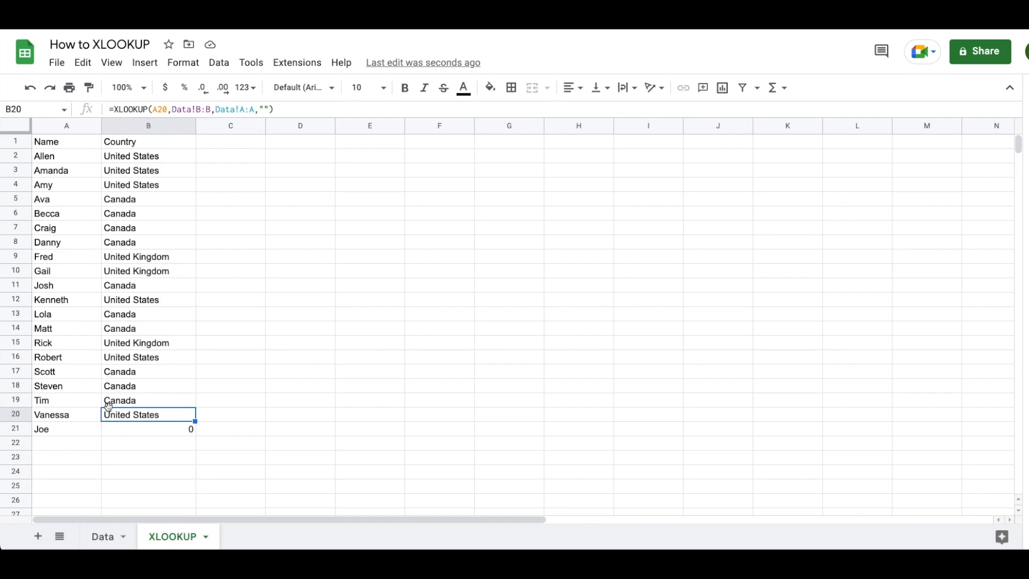
Step: Change the missing_value argument in B21's XLOOKUP formula back to an empty string ""
left_click(191, 428)
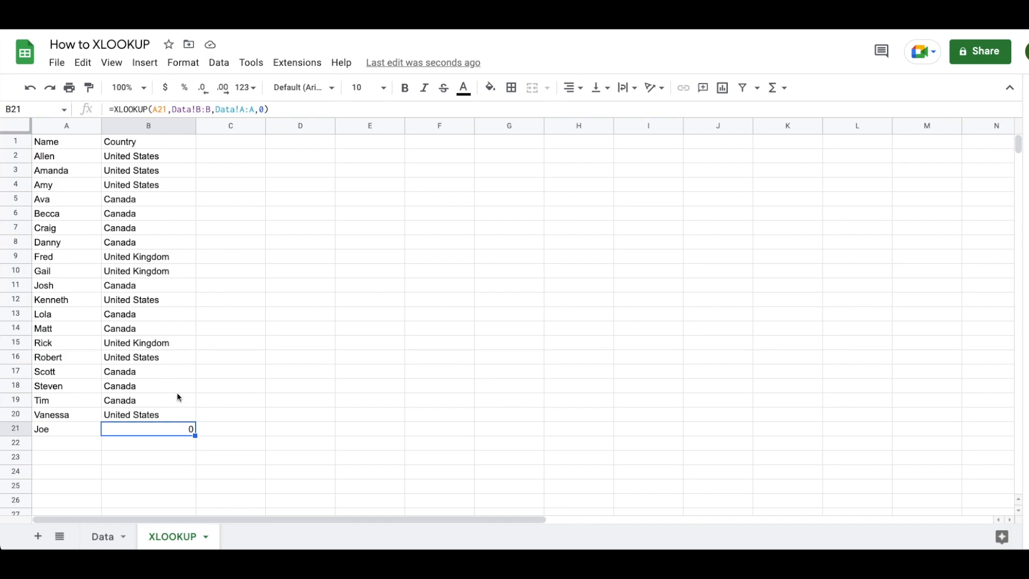
left_click(262, 109)
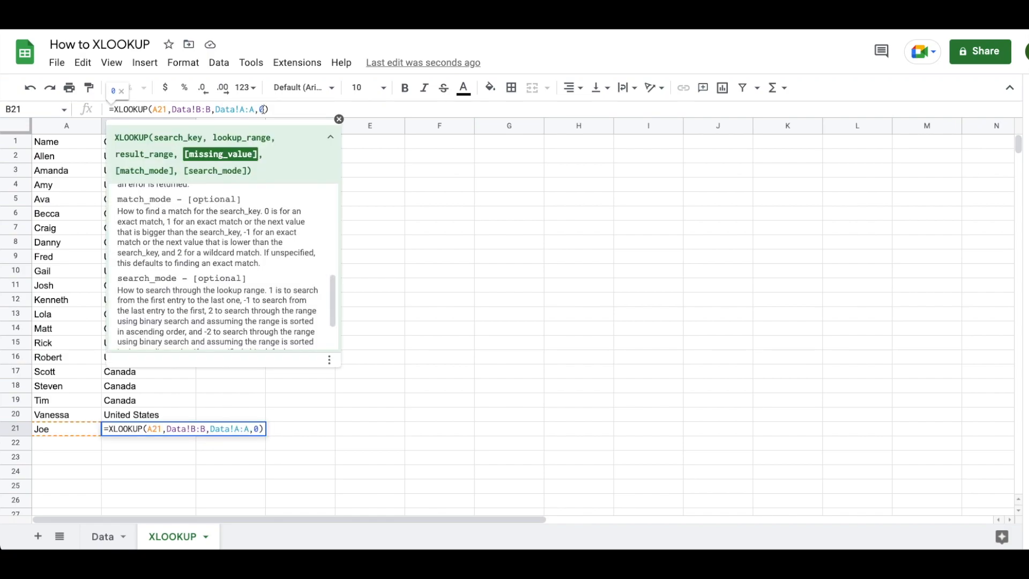
key("BackSpace")
type("\"\"")
key("Return")
key("Up")
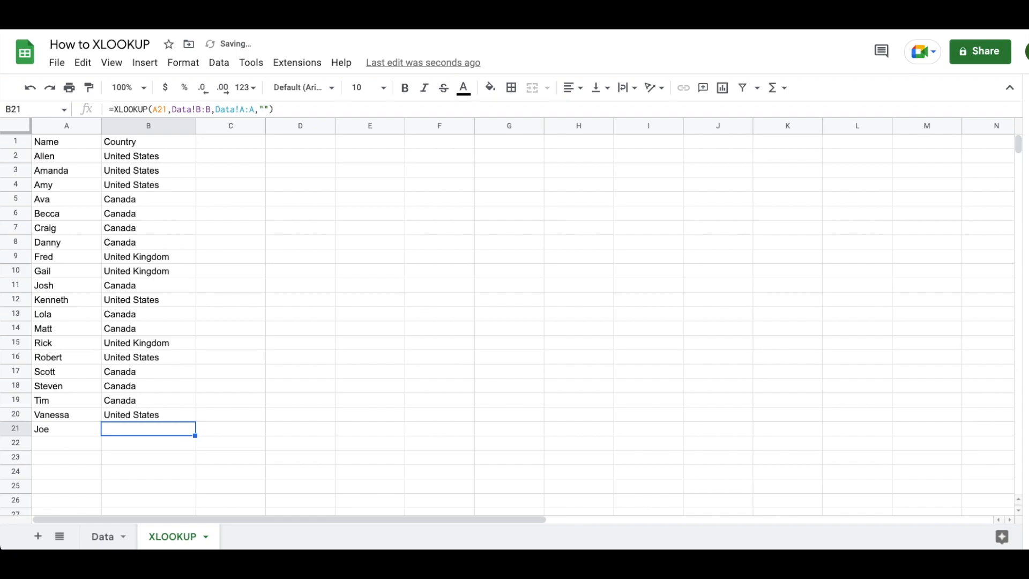